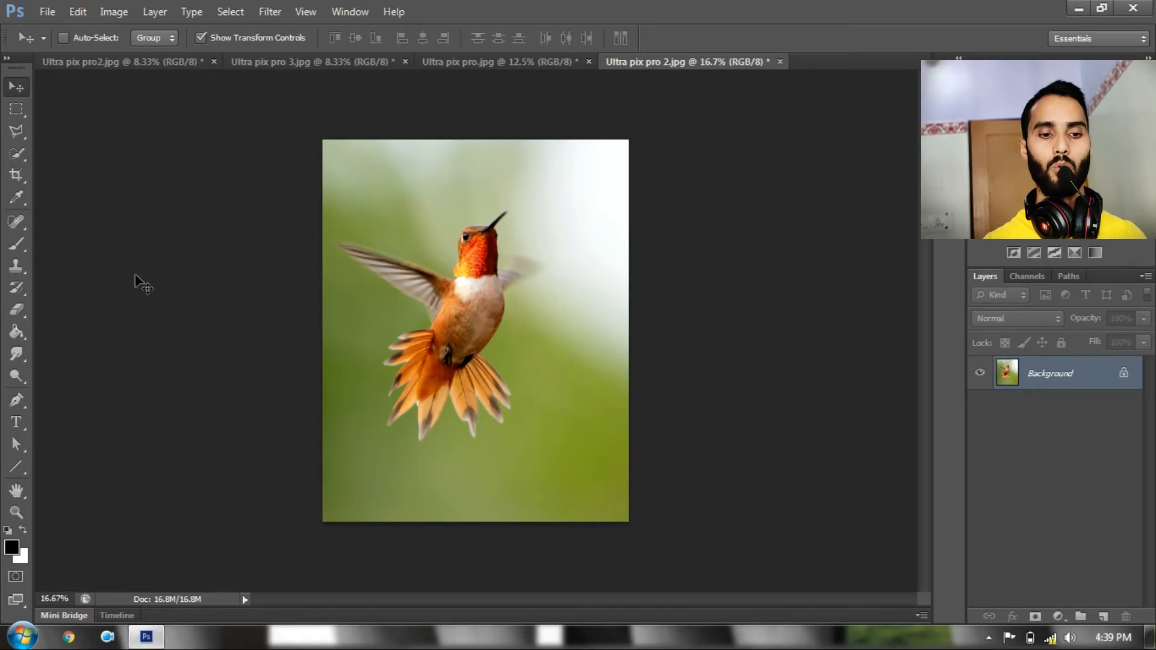
Extend the hummingbird image's canvas to the right with the Crop tool, nearly doubling its width with blank white space.
{"action": "left_click", "coordinate": [16, 175]}
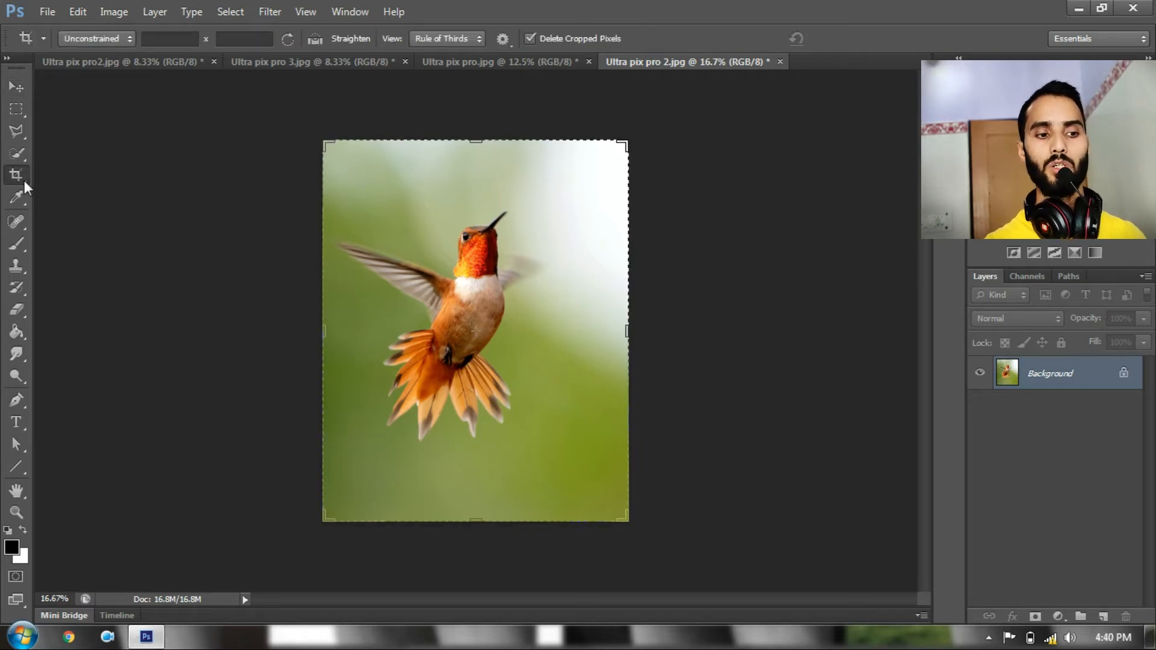
{"action": "left_click_drag", "start_coordinate": [633, 337], "coordinate": [767, 329]}
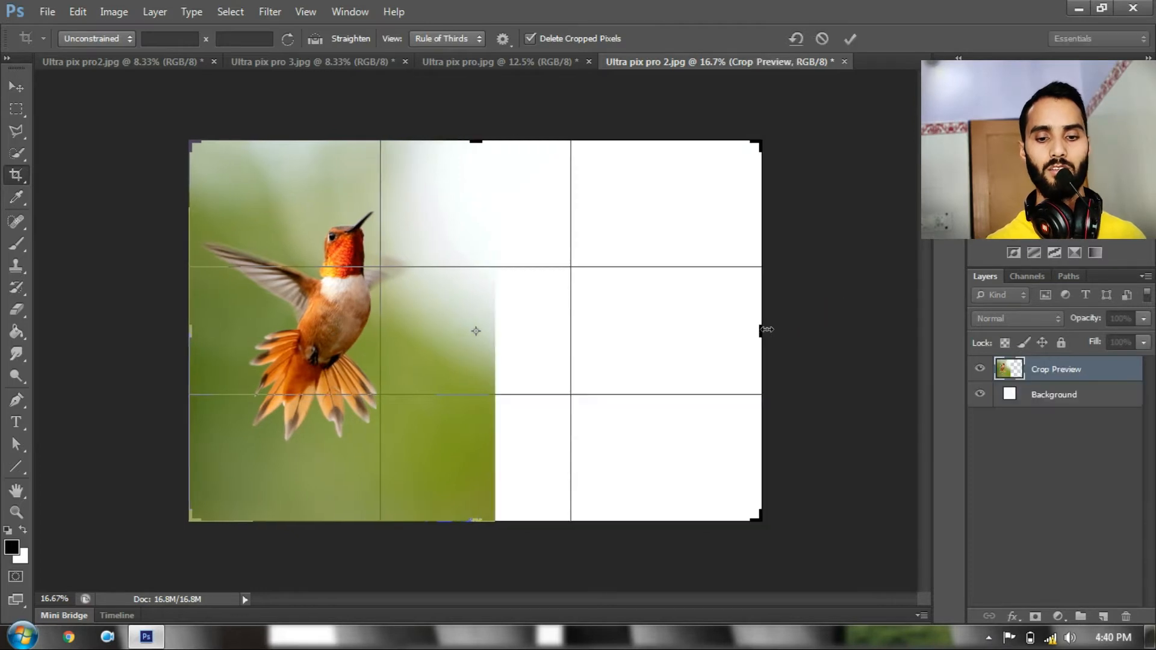
{"action": "key", "text": "Return"}
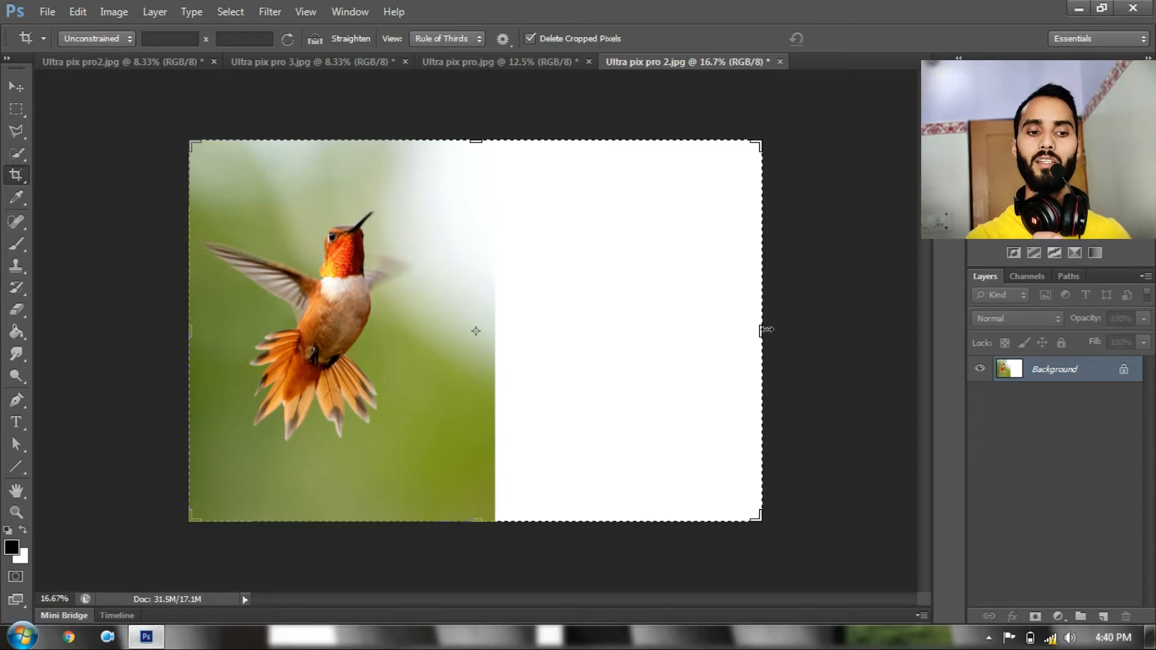
Select the hummingbird photo with a rectangular marquee and stretch it with Content-Aware Scale to the canvas's right edge.
{"action": "left_click", "coordinate": [23, 111]}
{"action": "left_click_drag", "start_coordinate": [180, 129], "coordinate": [491, 529]}
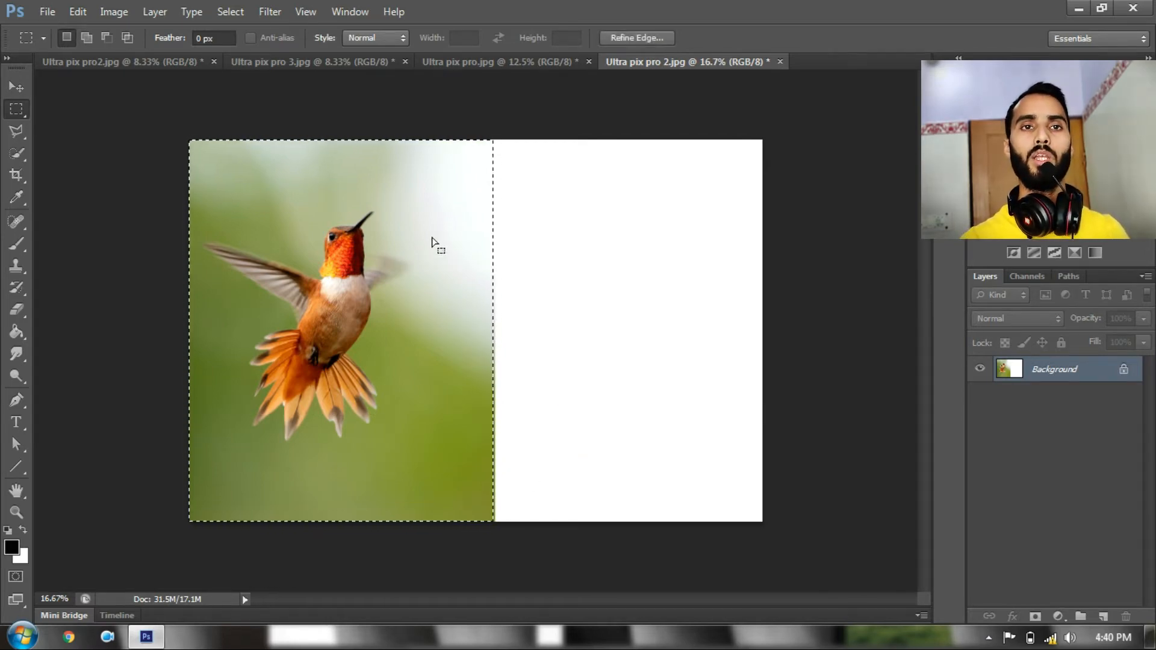
{"action": "left_click", "coordinate": [77, 10]}
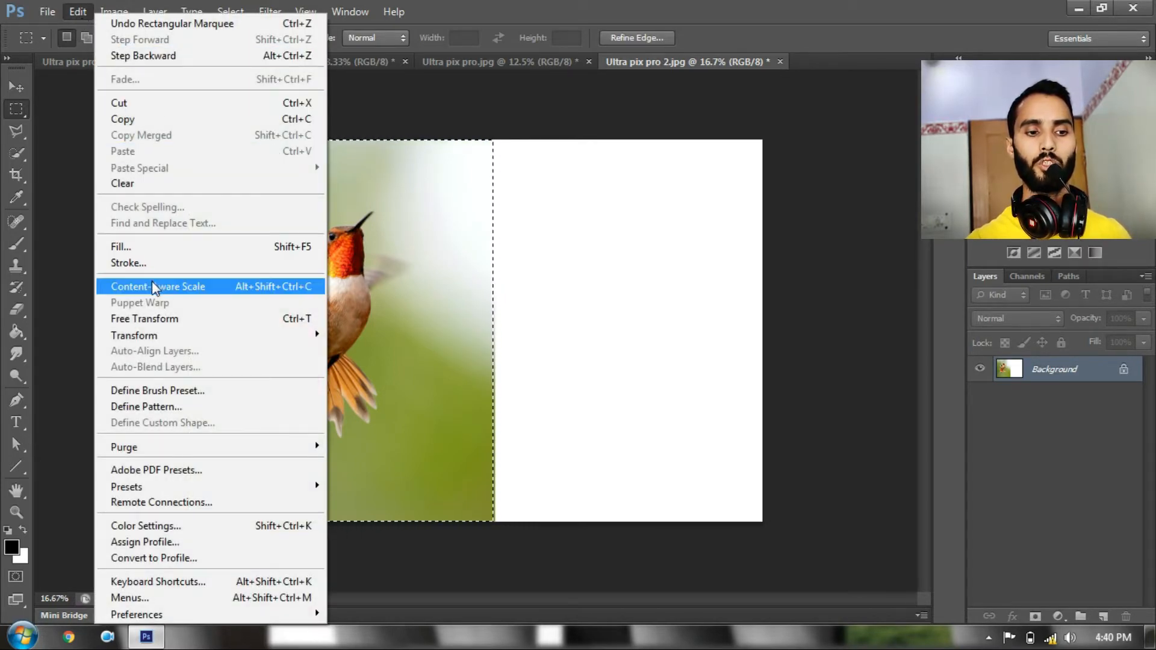
{"action": "left_click", "coordinate": [295, 288]}
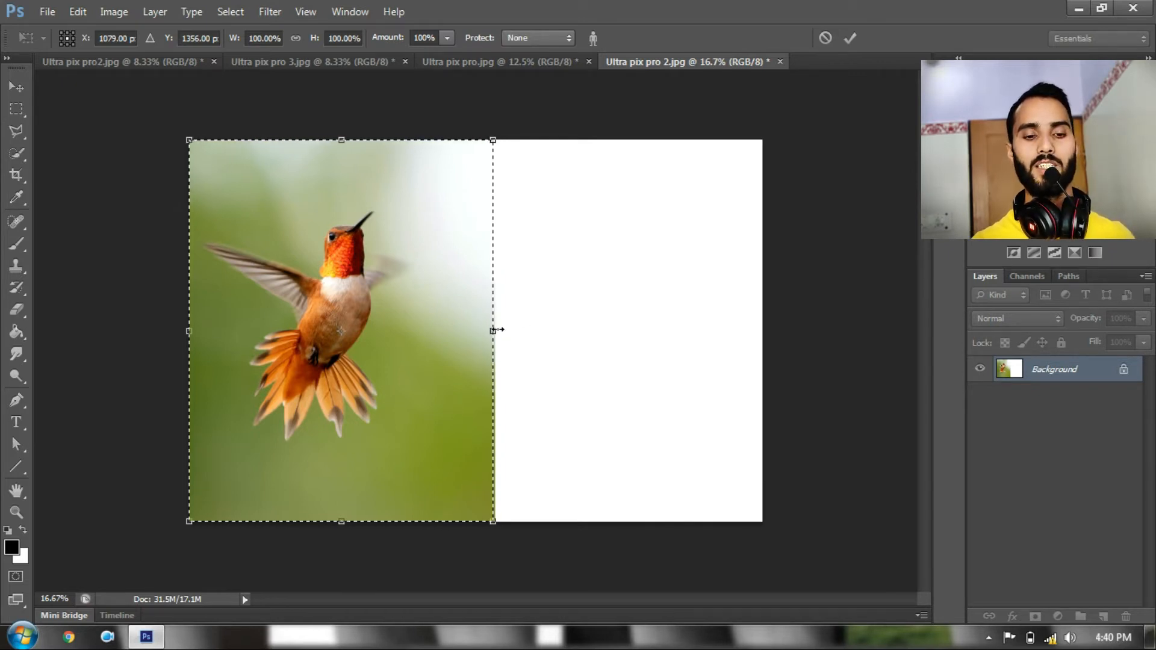
{"action": "left_click_drag", "start_coordinate": [493, 330], "coordinate": [762, 316]}
{"action": "left_click", "coordinate": [854, 41]}
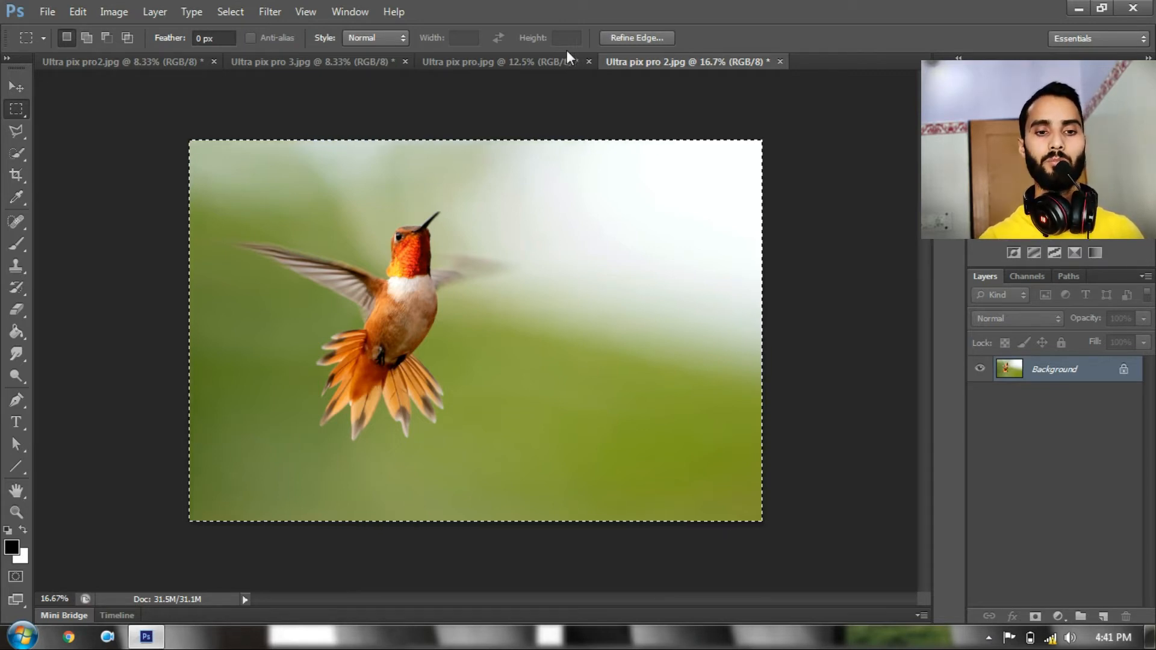
Switch to Ultra pix pro.jpg and extend its canvas to the right with the Crop tool, nearly doubling its width.
{"action": "left_click", "coordinate": [528, 65]}
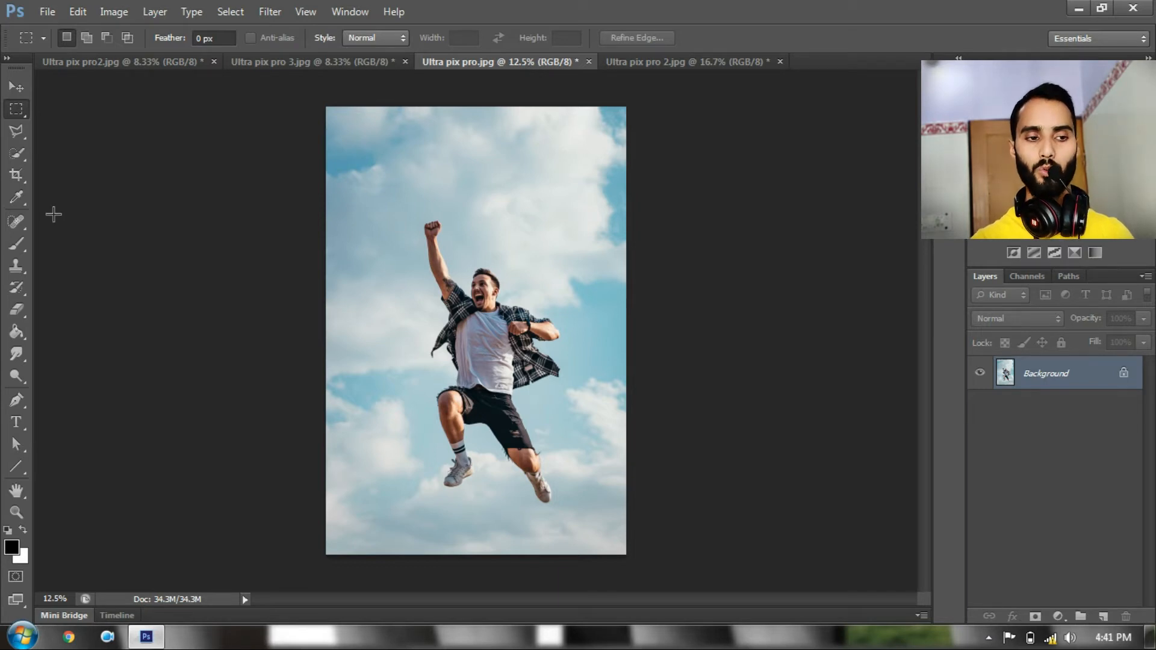
{"action": "left_click", "coordinate": [16, 175]}
{"action": "left_click_drag", "start_coordinate": [624, 330], "coordinate": [752, 337]}
{"action": "key", "text": "Return"}
Select the jumping man photo and widen it with Content-Aware Scale to about 188.25% so it fills the canvas.
{"action": "left_click", "coordinate": [16, 108]}
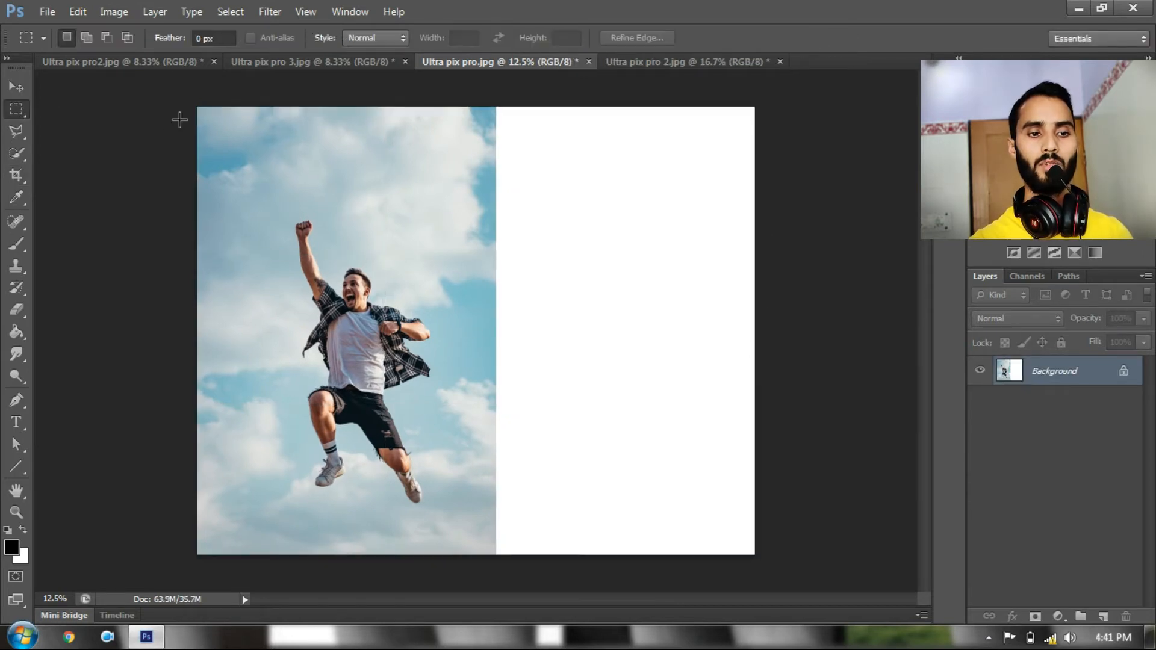
{"action": "left_click_drag", "start_coordinate": [181, 110], "coordinate": [490, 560]}
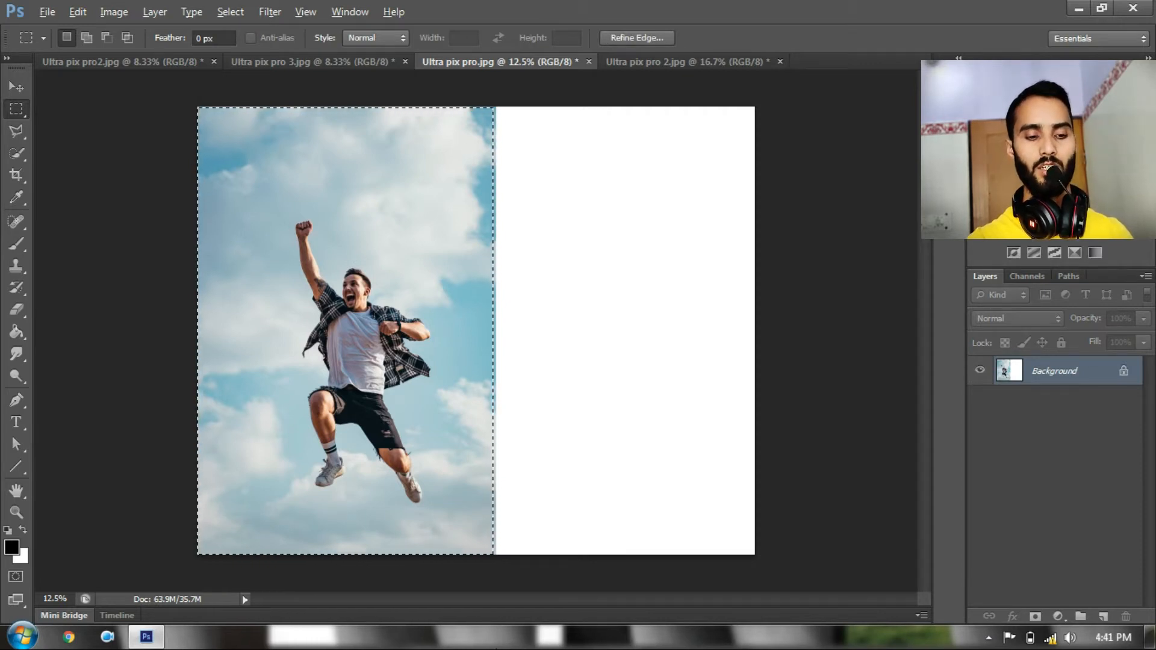
{"action": "key", "text": "ctrl+alt+shift+c"}
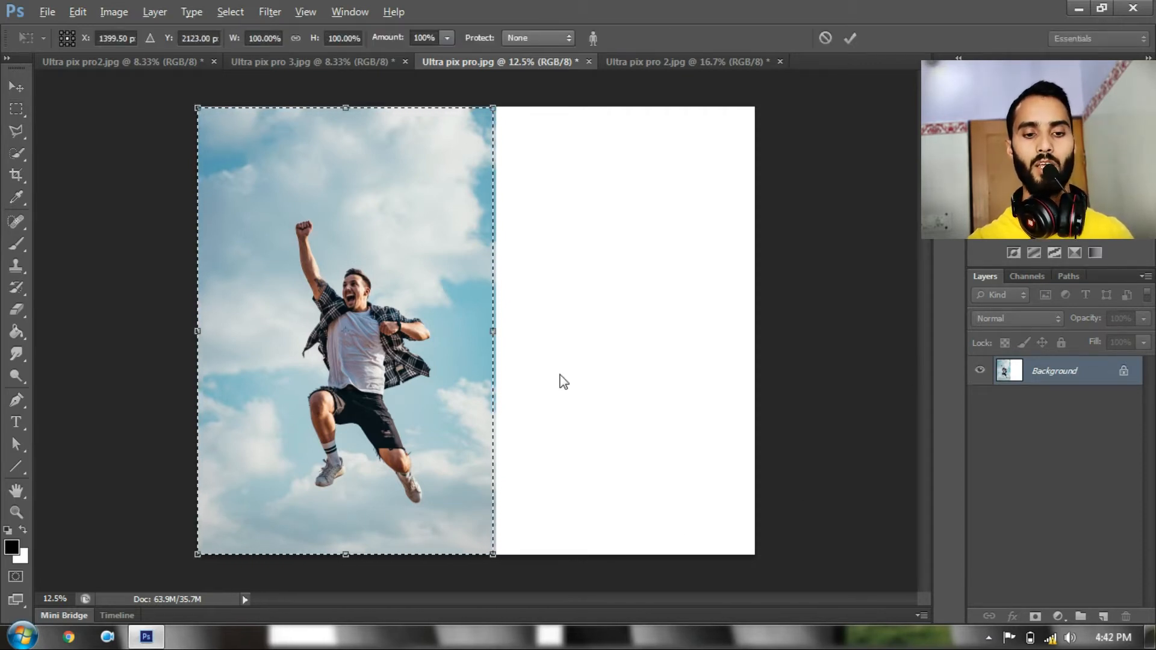
{"action": "left_click_drag", "start_coordinate": [494, 330], "coordinate": [773, 336]}
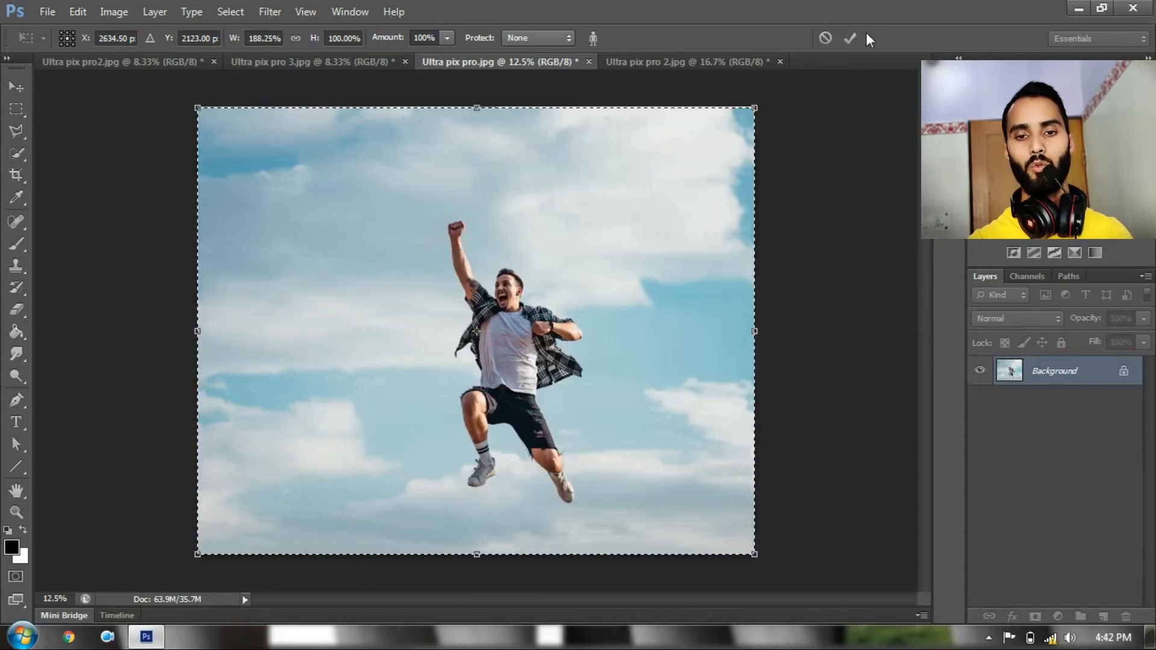
{"action": "left_click", "coordinate": [849, 38]}
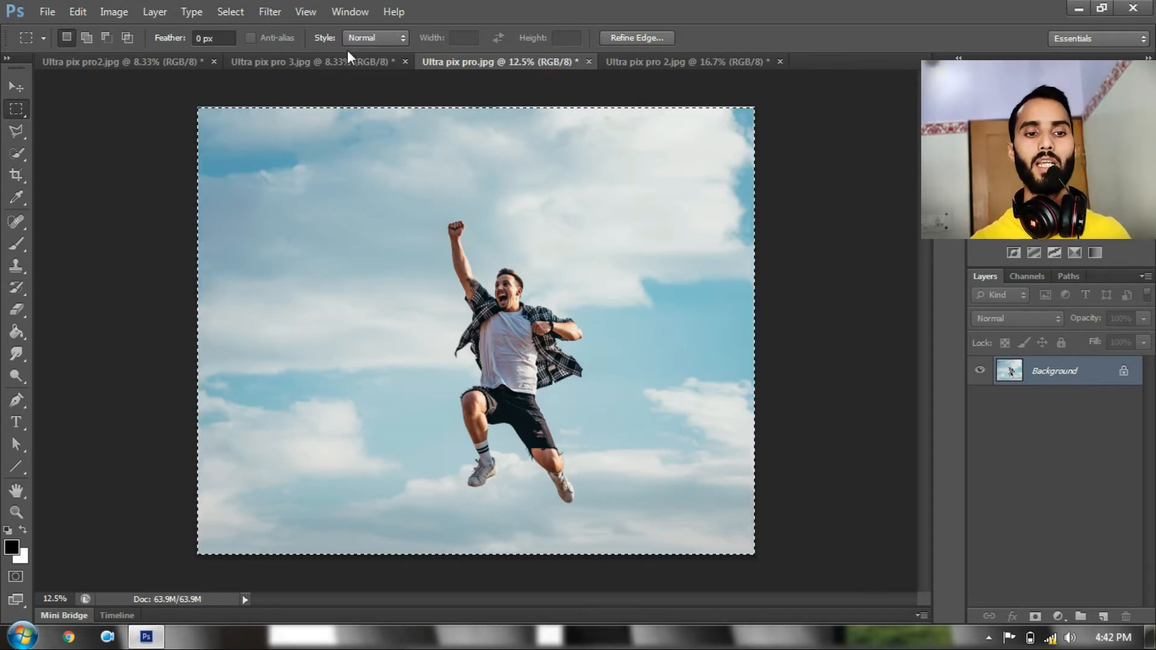
Switch to Ultra pix pro 3.jpg and extend its canvas upward and to the right with the Crop tool.
{"action": "left_click", "coordinate": [335, 60]}
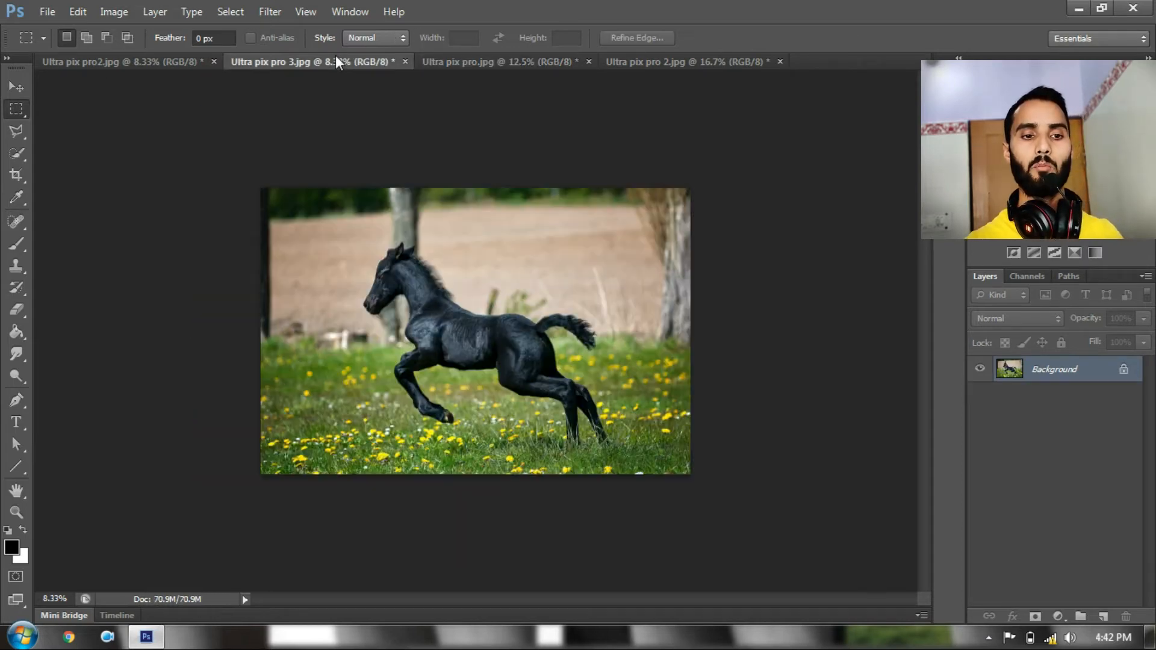
{"action": "left_click", "coordinate": [15, 176]}
{"action": "left_click_drag", "start_coordinate": [688, 190], "coordinate": [754, 158]}
{"action": "key", "text": "Return"}
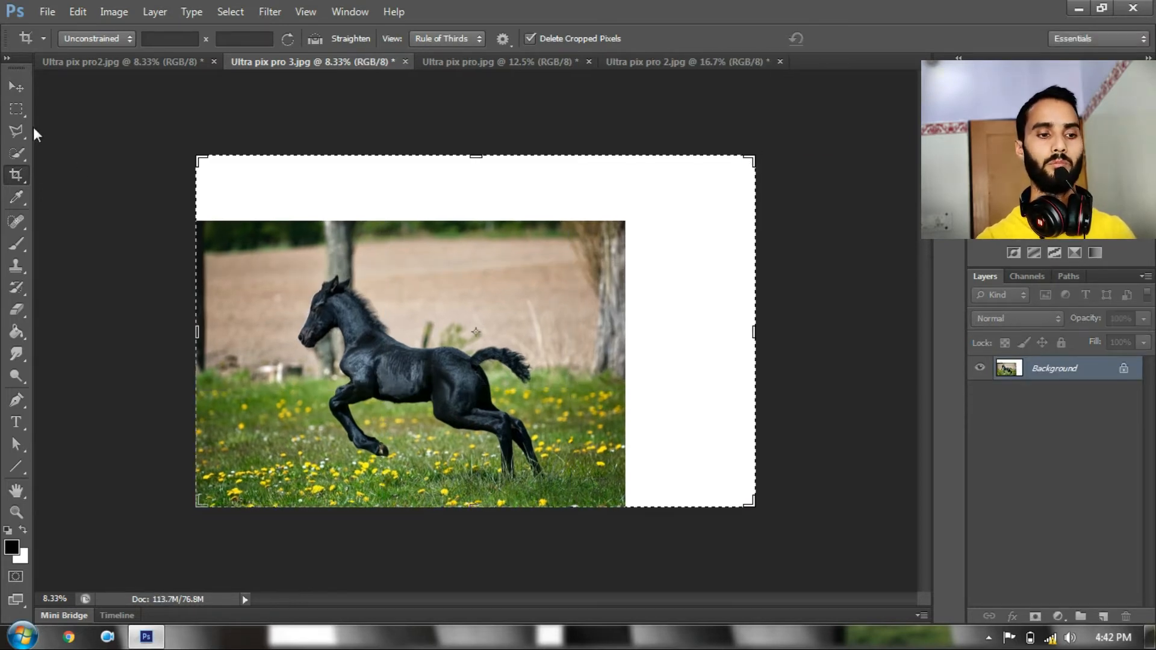
Content-aware scale the selected horse photo to about 130.83% width, stopping just below the canvas's upper edge, and deselect it.
{"action": "left_click", "coordinate": [23, 110]}
{"action": "left_click_drag", "start_coordinate": [187, 221], "coordinate": [623, 509]}
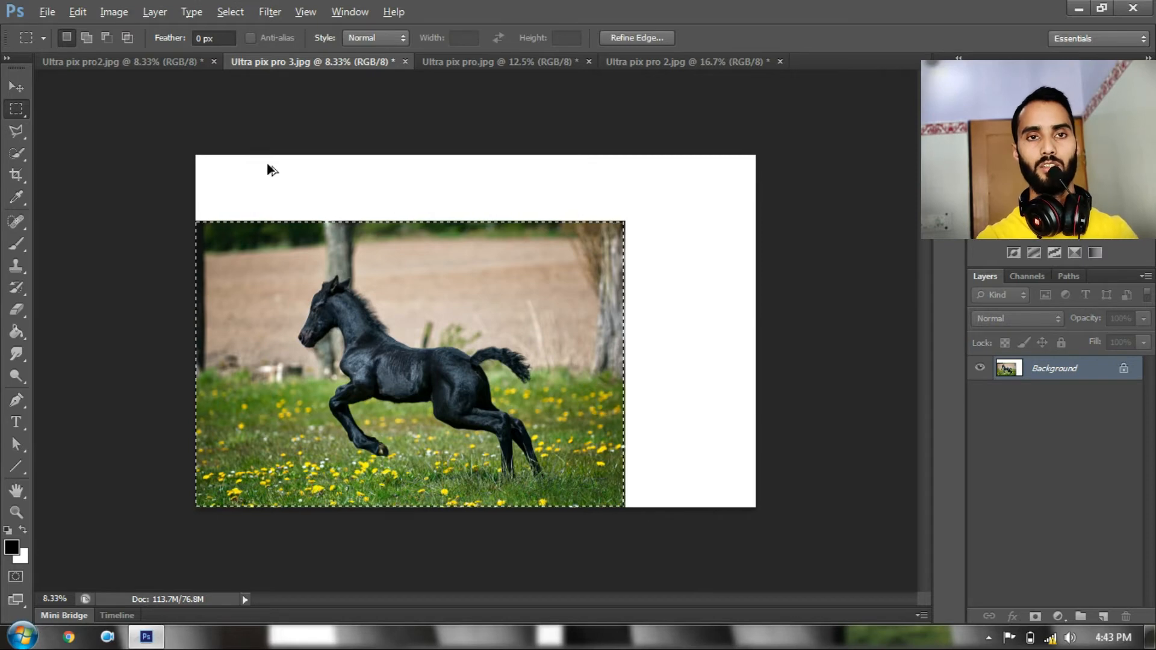
{"action": "key", "text": "ctrl+alt+shift+c"}
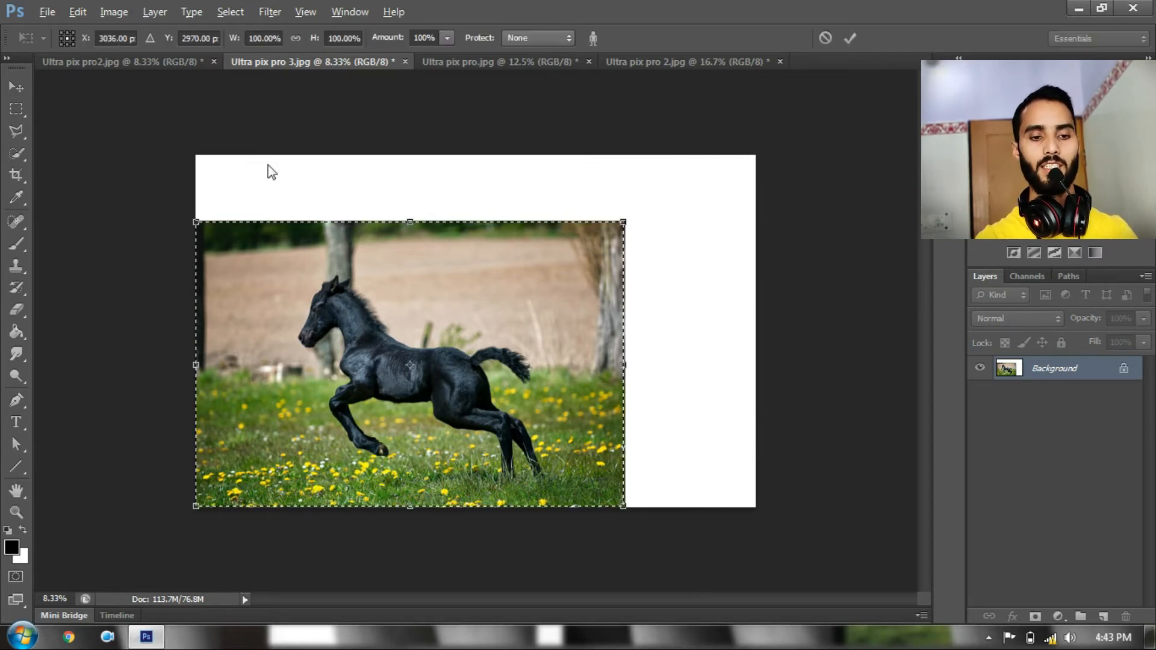
{"action": "left_click_drag", "start_coordinate": [623, 222], "coordinate": [757, 155]}
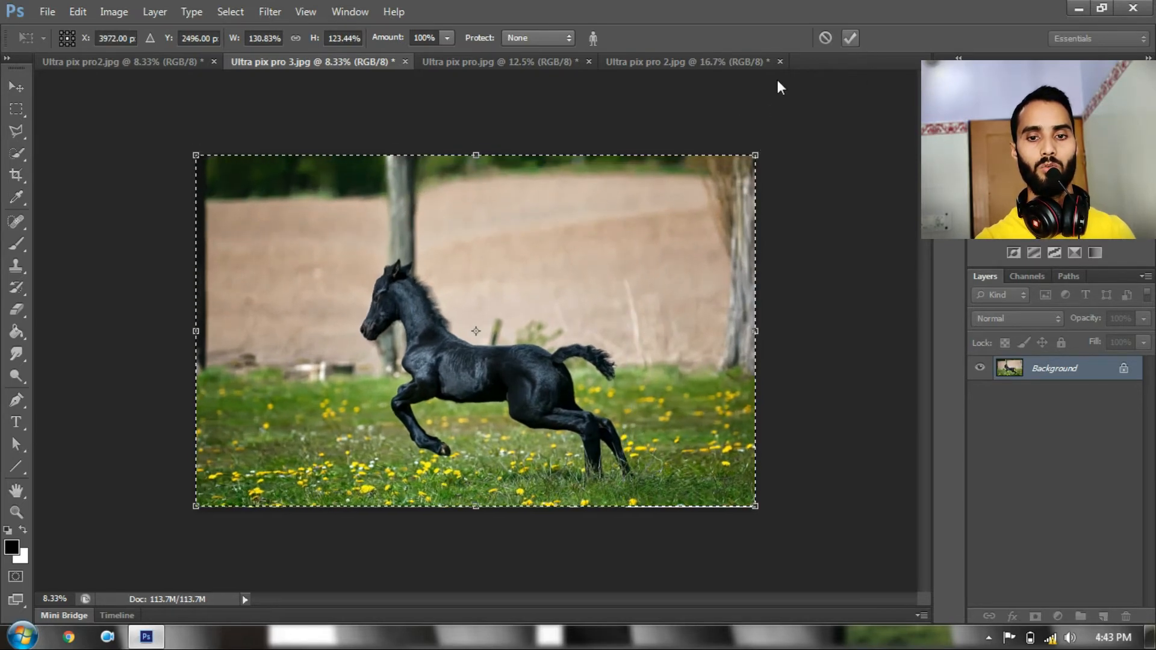
{"action": "left_click_drag", "start_coordinate": [476, 155], "coordinate": [481, 167]}
{"action": "left_click", "coordinate": [850, 39]}
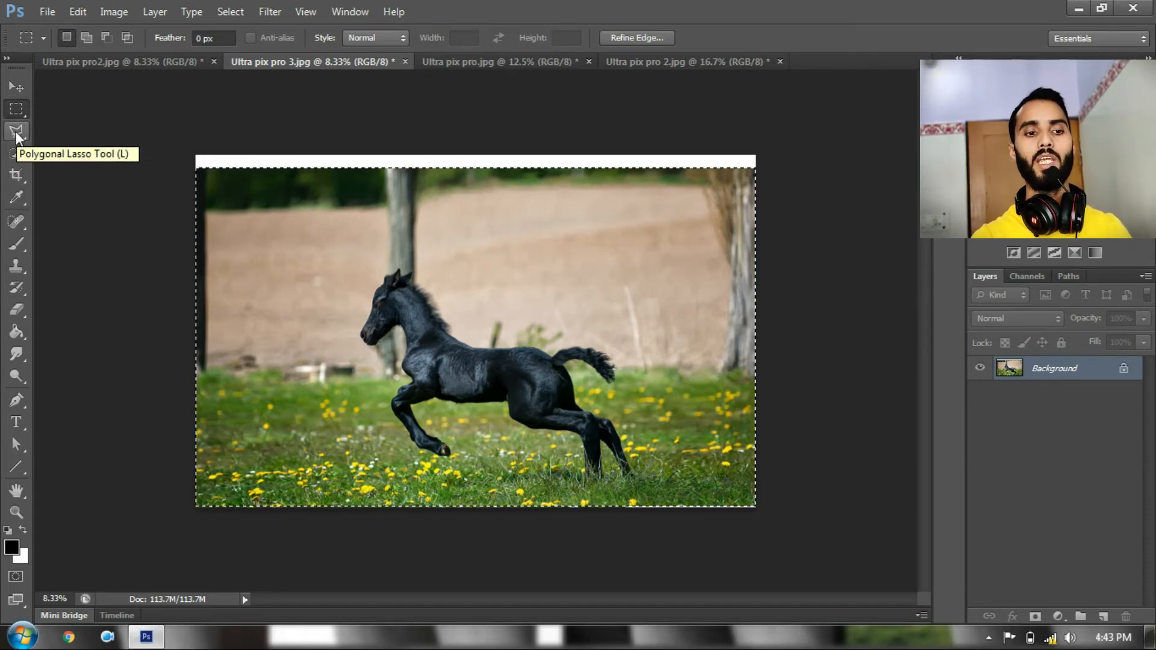
{"action": "left_click", "coordinate": [209, 119]}
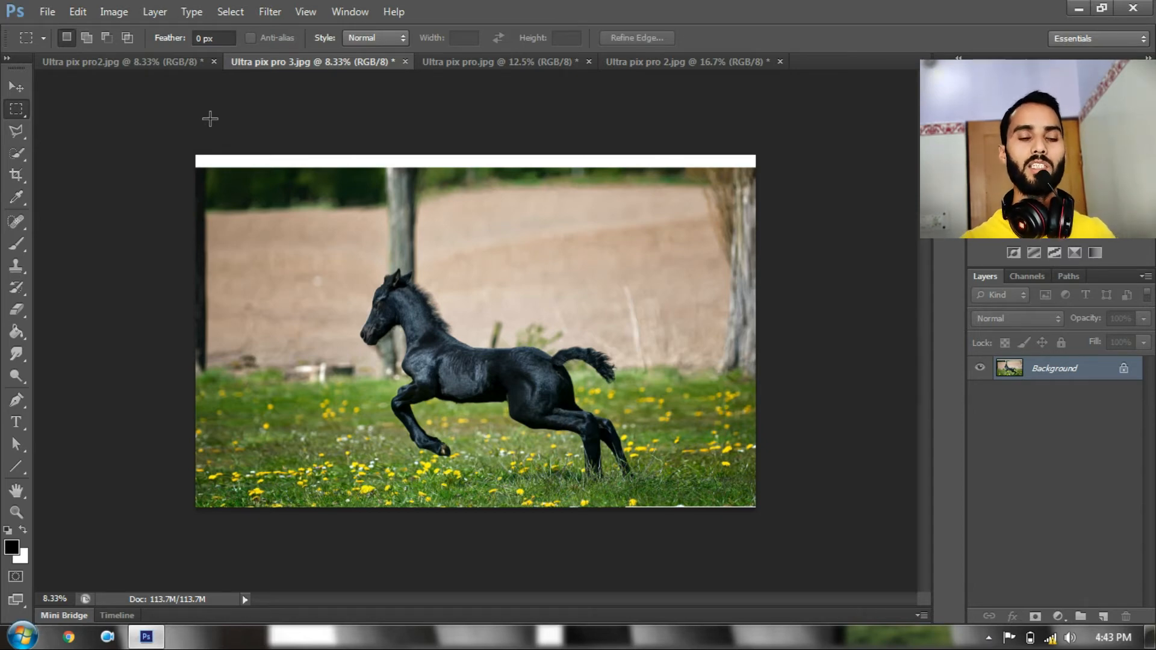
Switch to Ultra pix pro2.jpg and activate the Crop tool on the woman's photo.
{"action": "left_click", "coordinate": [176, 64]}
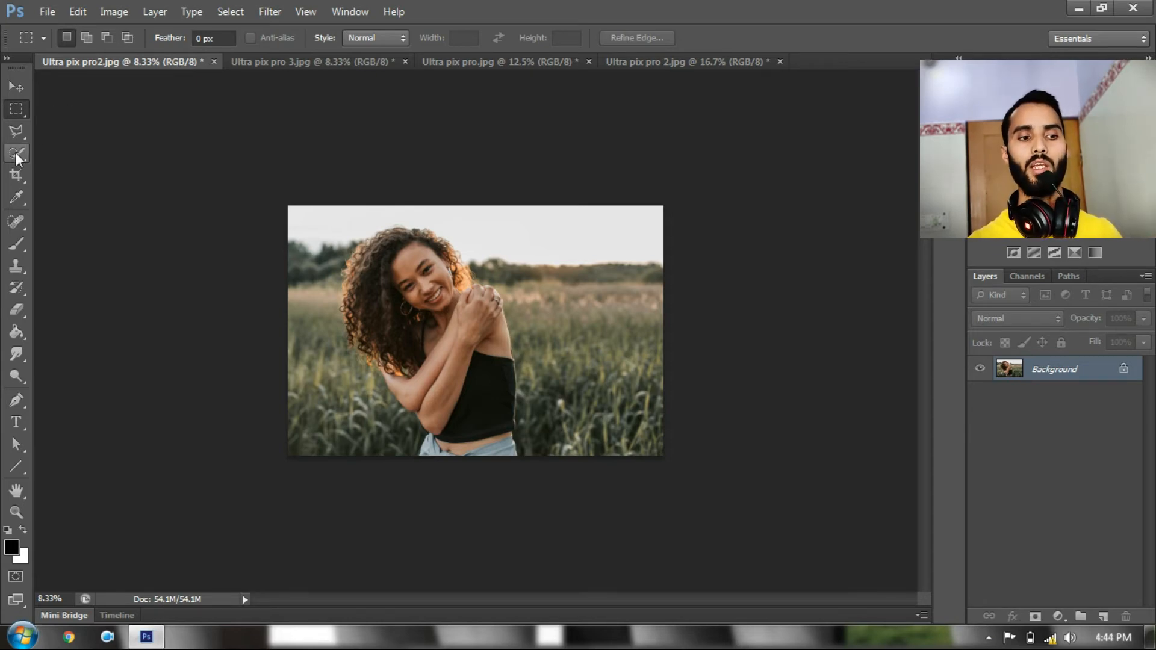
{"action": "left_click", "coordinate": [16, 175]}
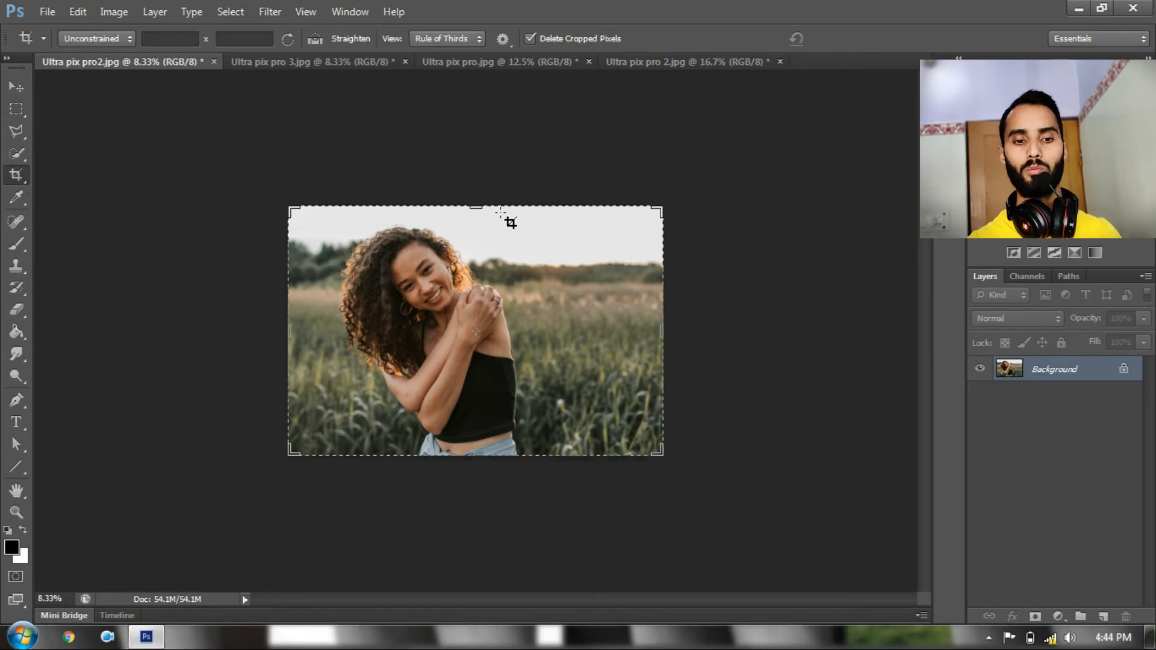
{"action": "left_click_drag", "start_coordinate": [480, 206], "coordinate": [480, 214]}
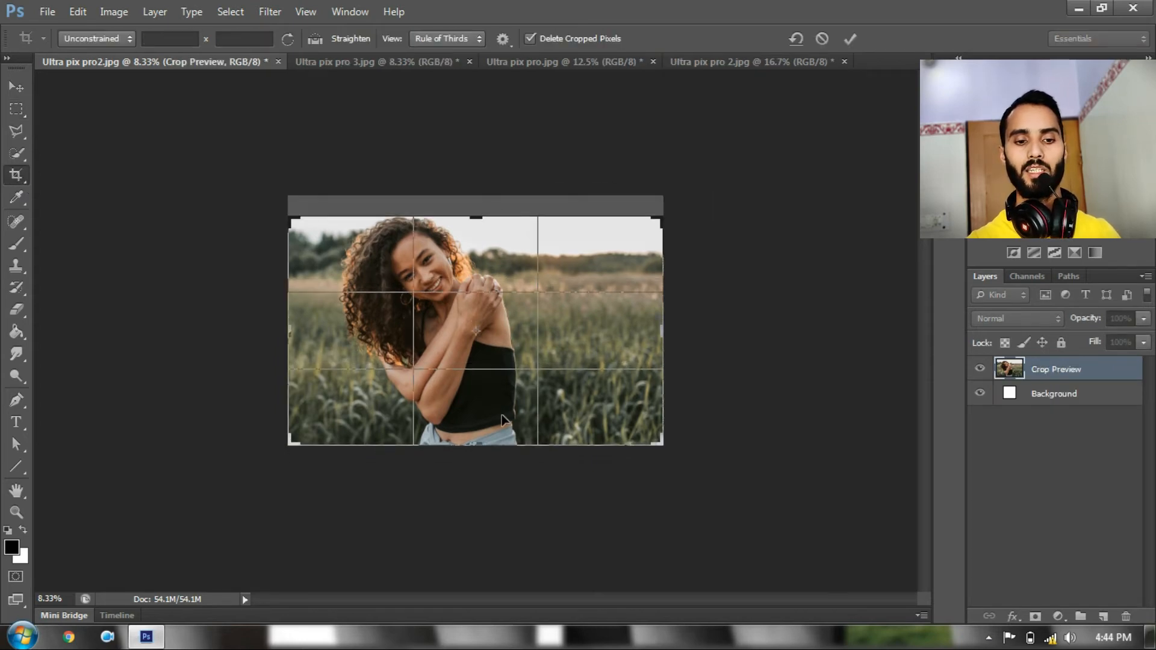
{"action": "mouse_move", "coordinate": [483, 452]}
{"action": "left_mouse_down"}
{"action": "mouse_move", "coordinate": [484, 391]}
{"action": "mouse_move", "coordinate": [483, 404]}
{"action": "left_mouse_up"}
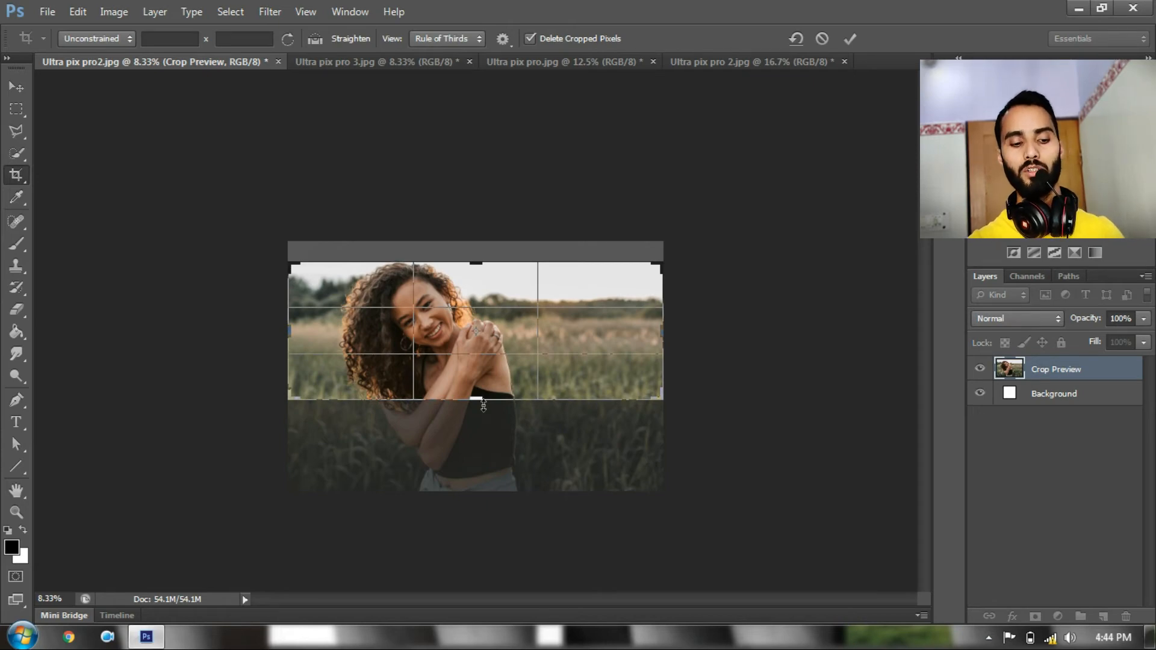
{"action": "key", "text": "ctrl+z"}
{"action": "key", "text": "ctrl+z"}
{"action": "key", "text": "ctrl+z"}
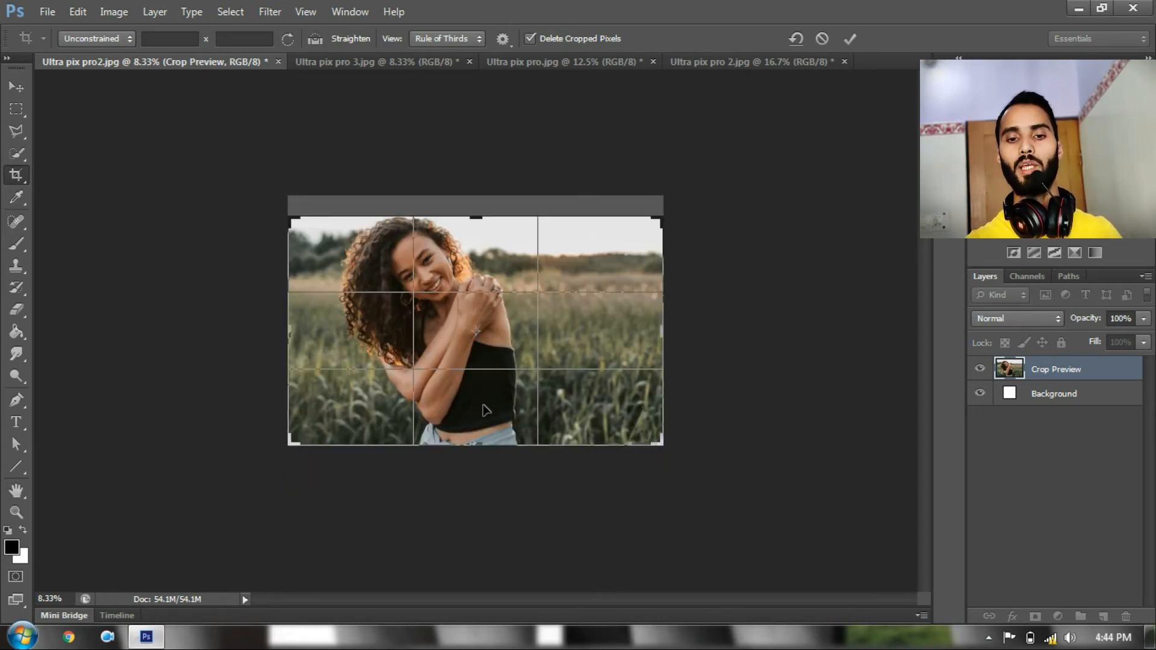
{"action": "left_click", "coordinate": [821, 39]}
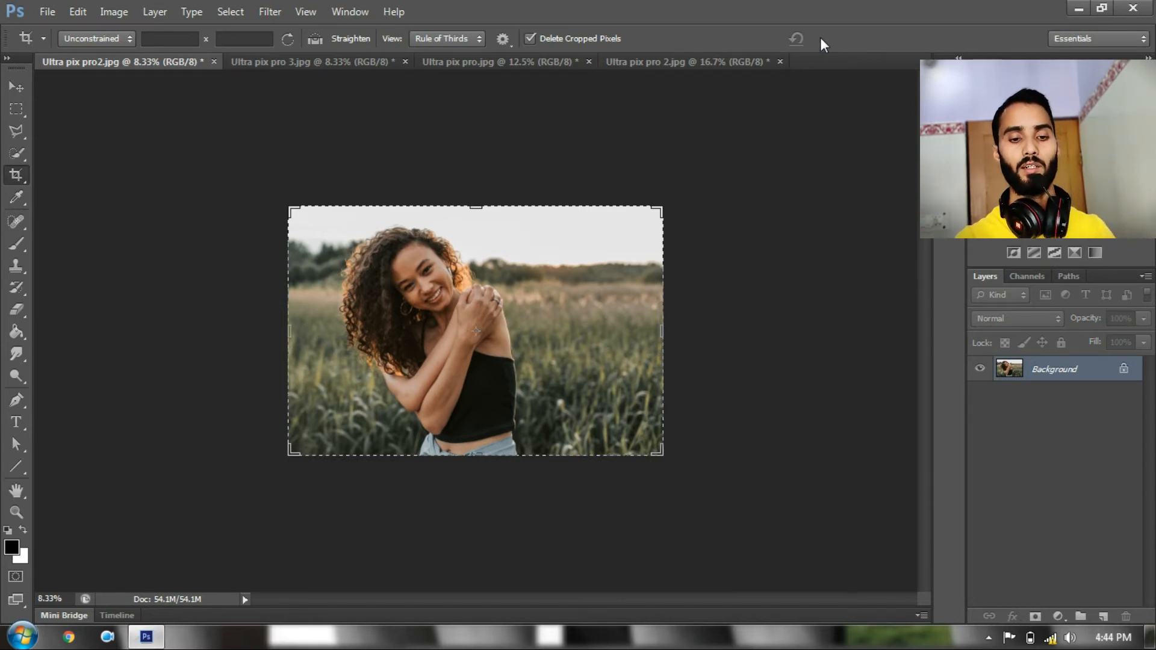
Extend the canvas of the woman's photo to the right with blank white space and select the photo with a rectangular marquee.
{"action": "left_click_drag", "start_coordinate": [665, 331], "coordinate": [730, 331]}
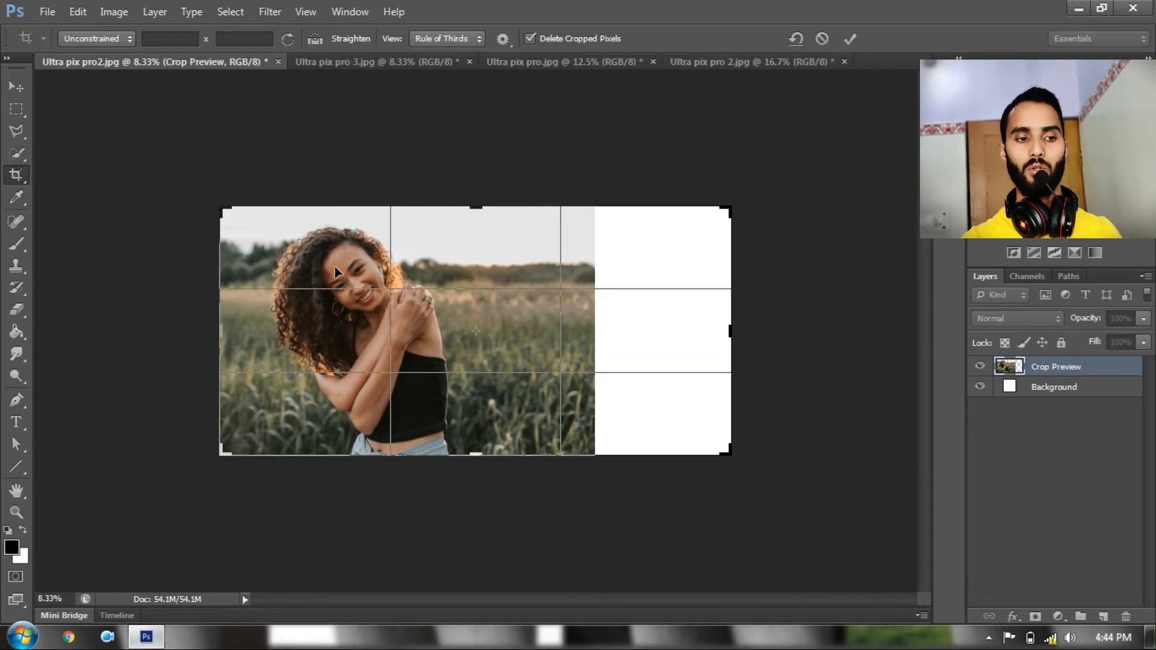
{"action": "left_click", "coordinate": [12, 175]}
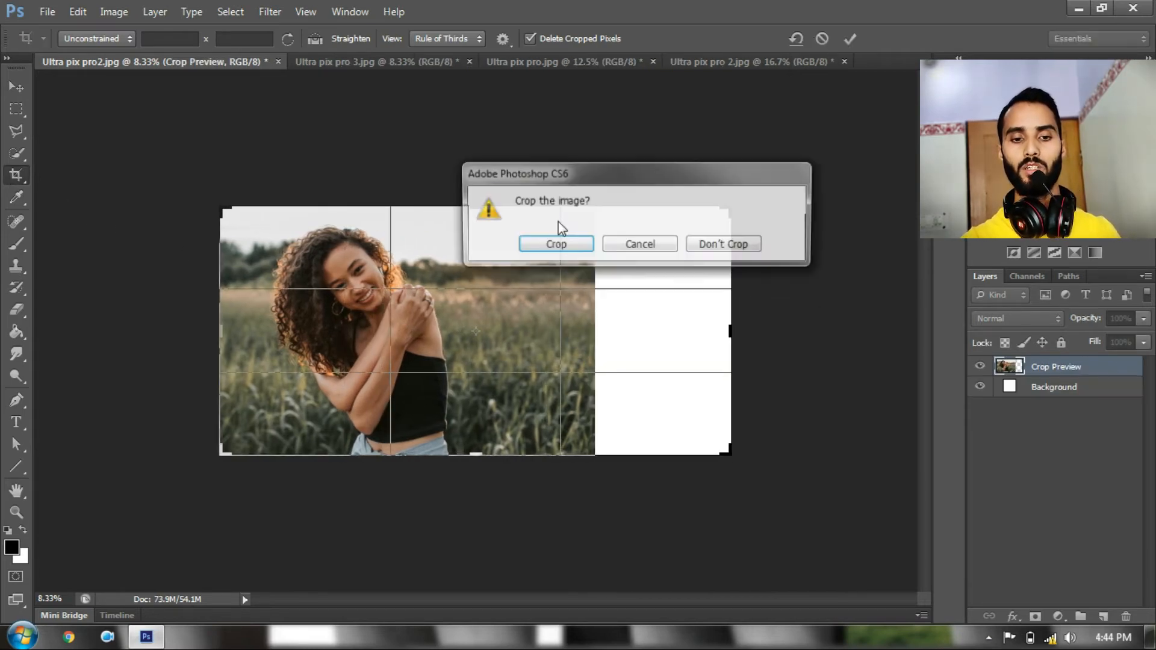
{"action": "left_click", "coordinate": [555, 245]}
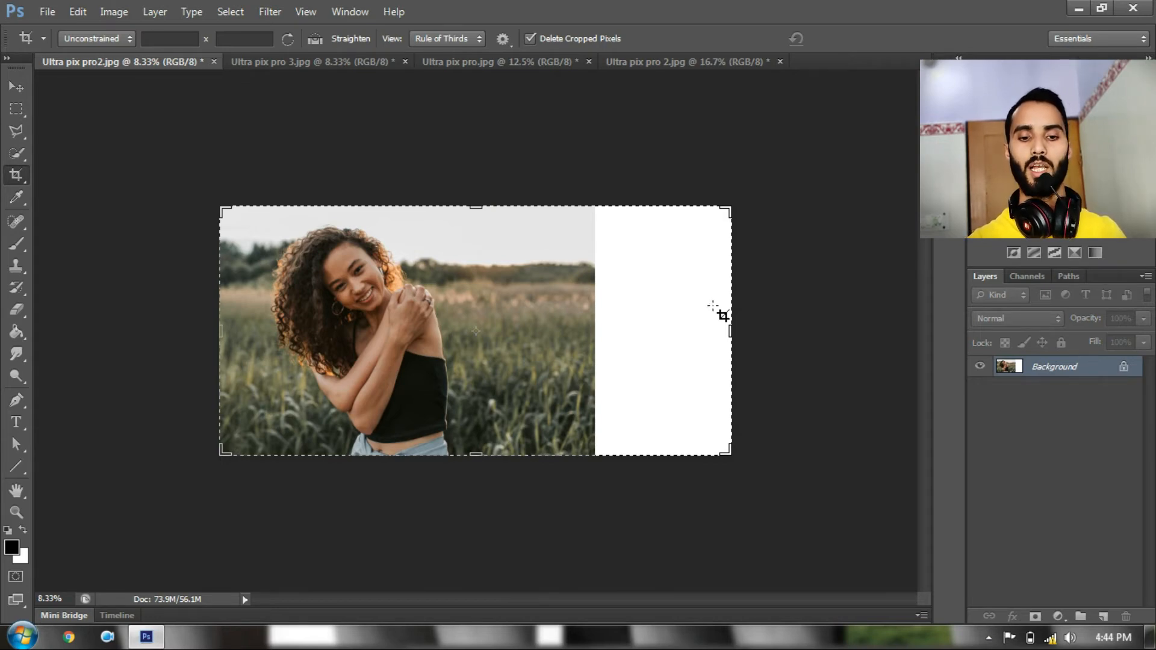
{"action": "left_click_drag", "start_coordinate": [728, 326], "coordinate": [739, 326]}
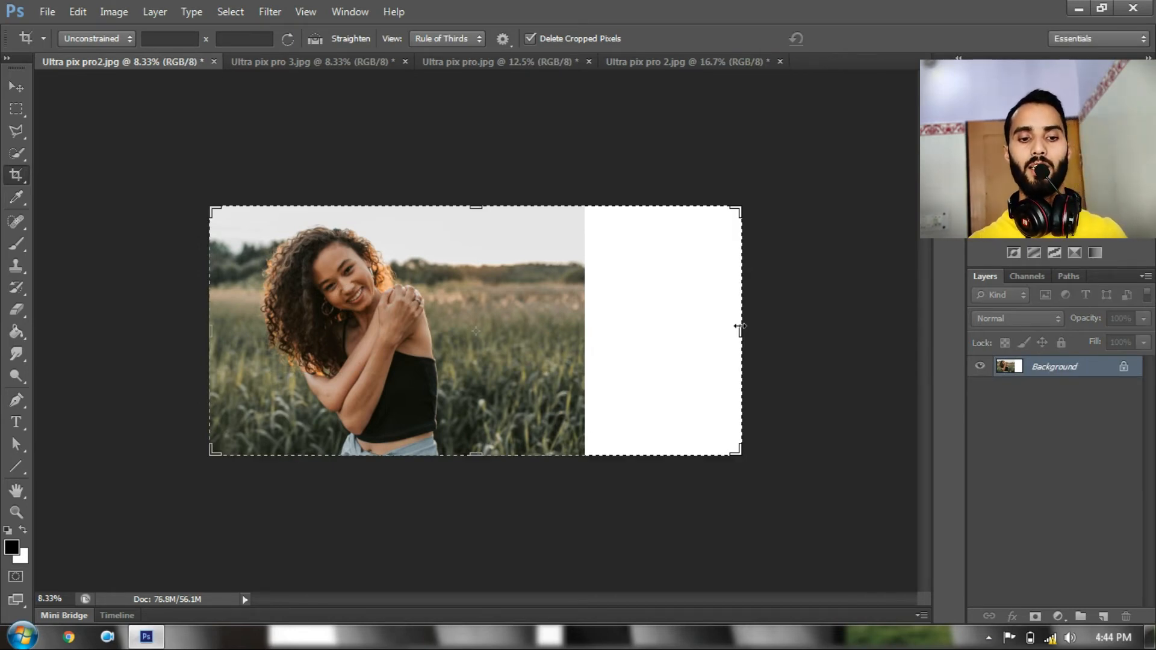
{"action": "left_click", "coordinate": [18, 110]}
{"action": "left_click_drag", "start_coordinate": [192, 194], "coordinate": [583, 462]}
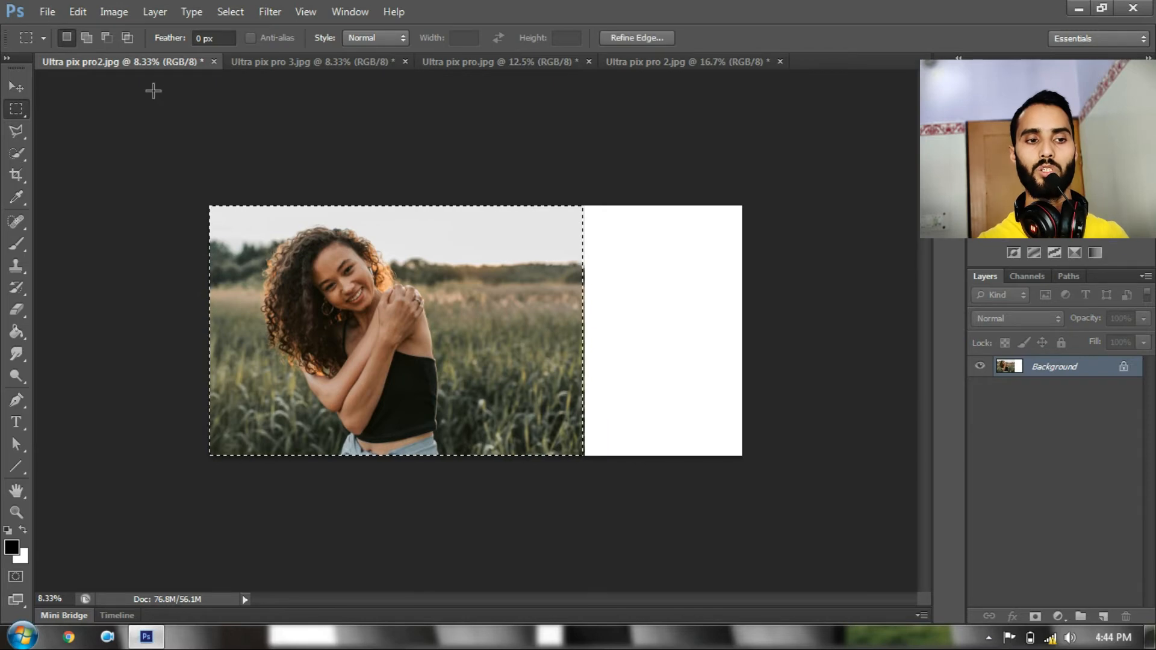
Try to widen the selected photo of the woman with Content-Aware Scale to about 142.53%, reaching the canvas's right edge.
{"action": "left_click", "coordinate": [114, 11]}
{"action": "mouse_move", "coordinate": [85, 12]}
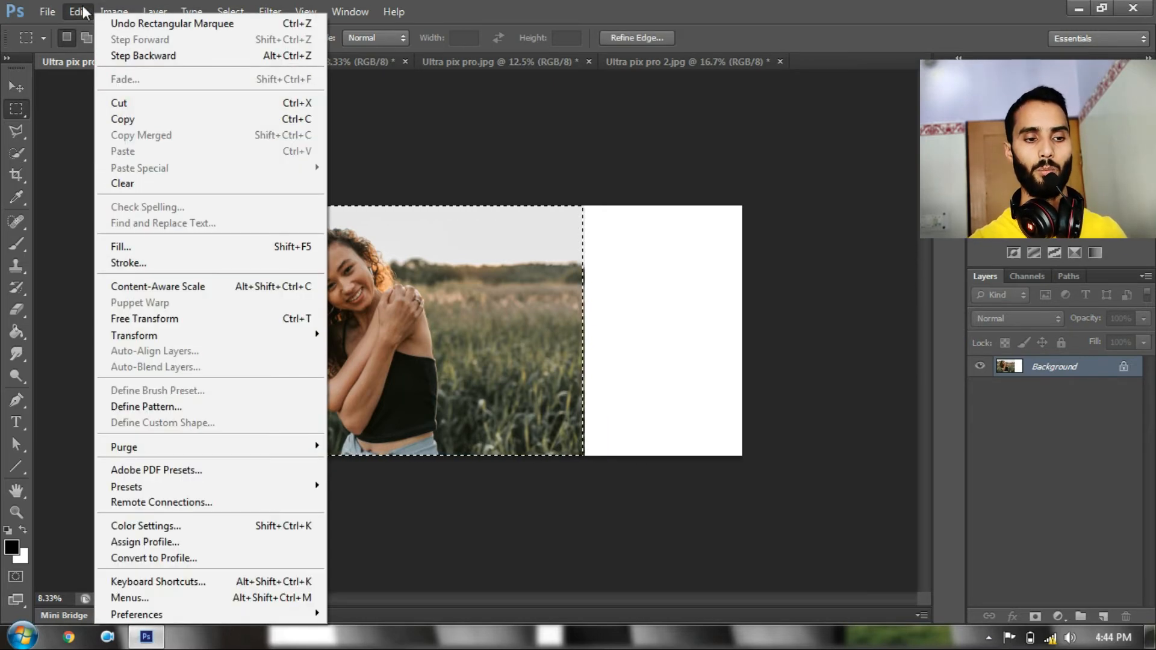
{"action": "left_click", "coordinate": [180, 286]}
{"action": "left_click_drag", "start_coordinate": [582, 330], "coordinate": [732, 331]}
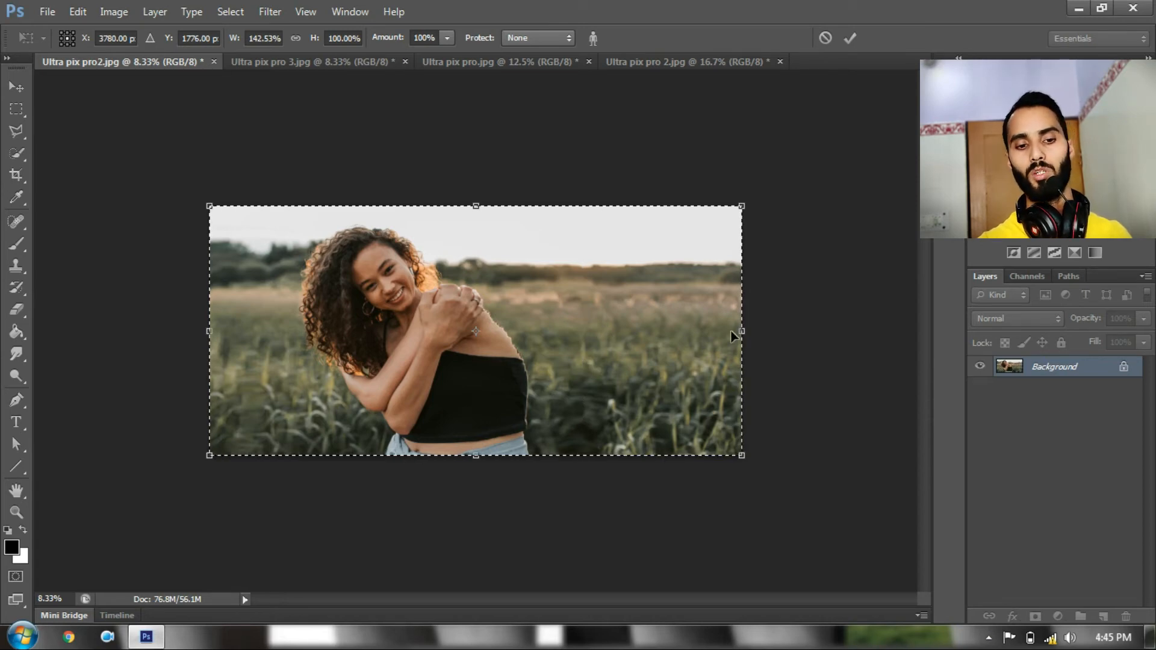
{"action": "key", "text": "Return"}
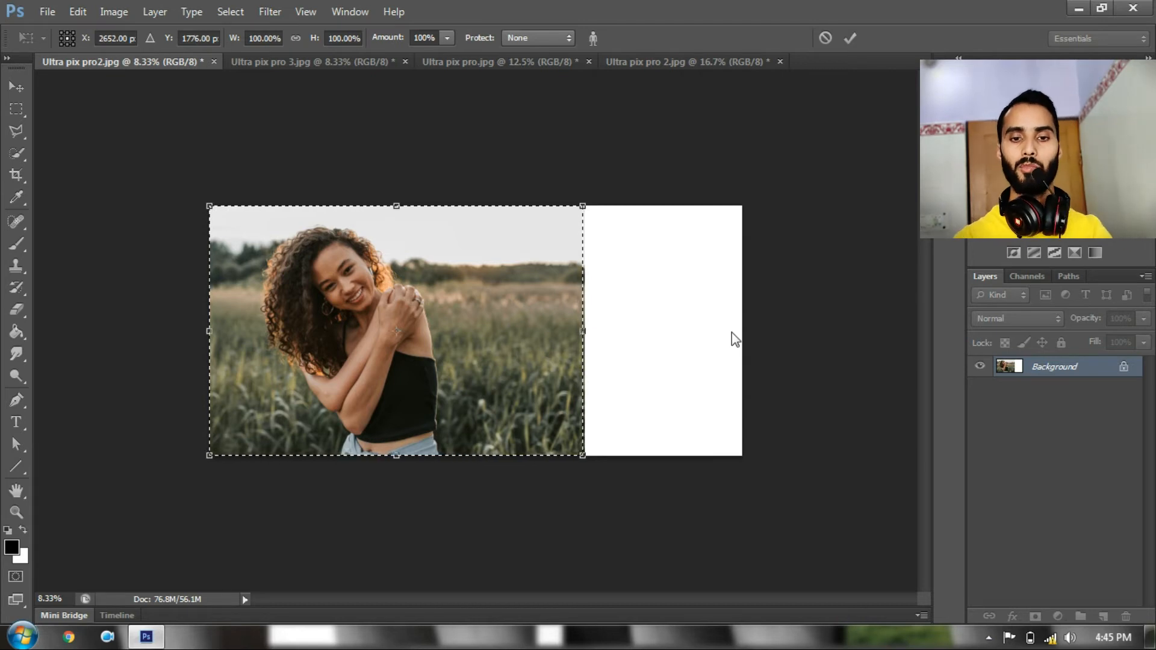
{"action": "left_click", "coordinate": [823, 39]}
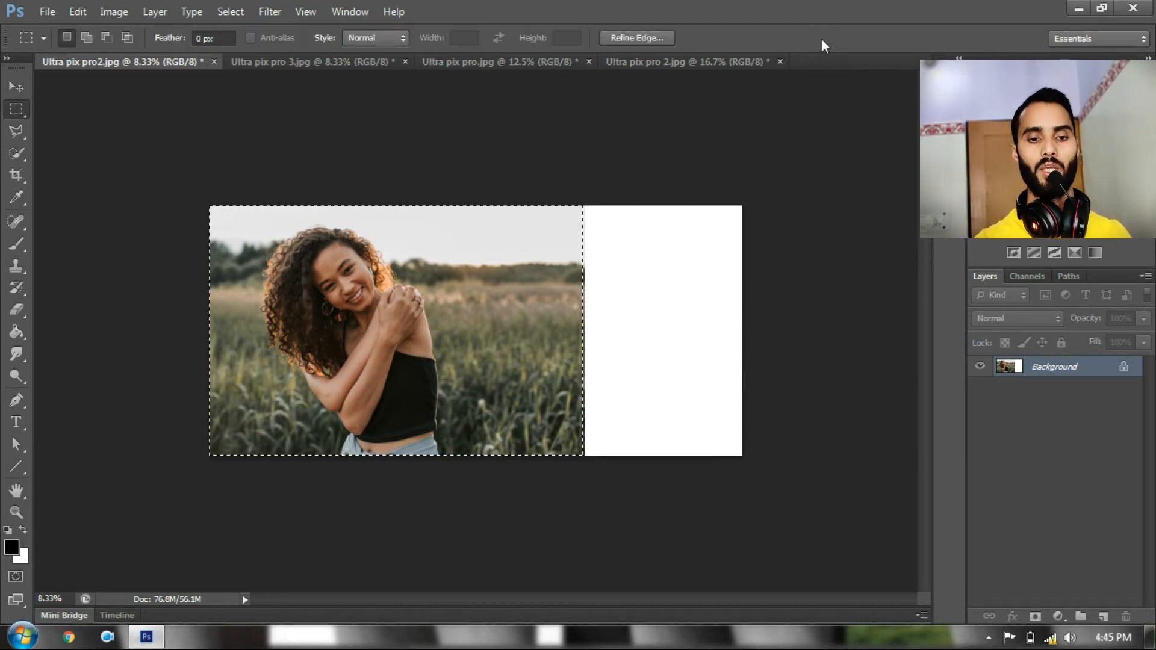
Replace the selection with a full-height rectangular marquee over the empty field between the woman and the photo's right edge.
{"action": "left_click", "coordinate": [540, 142]}
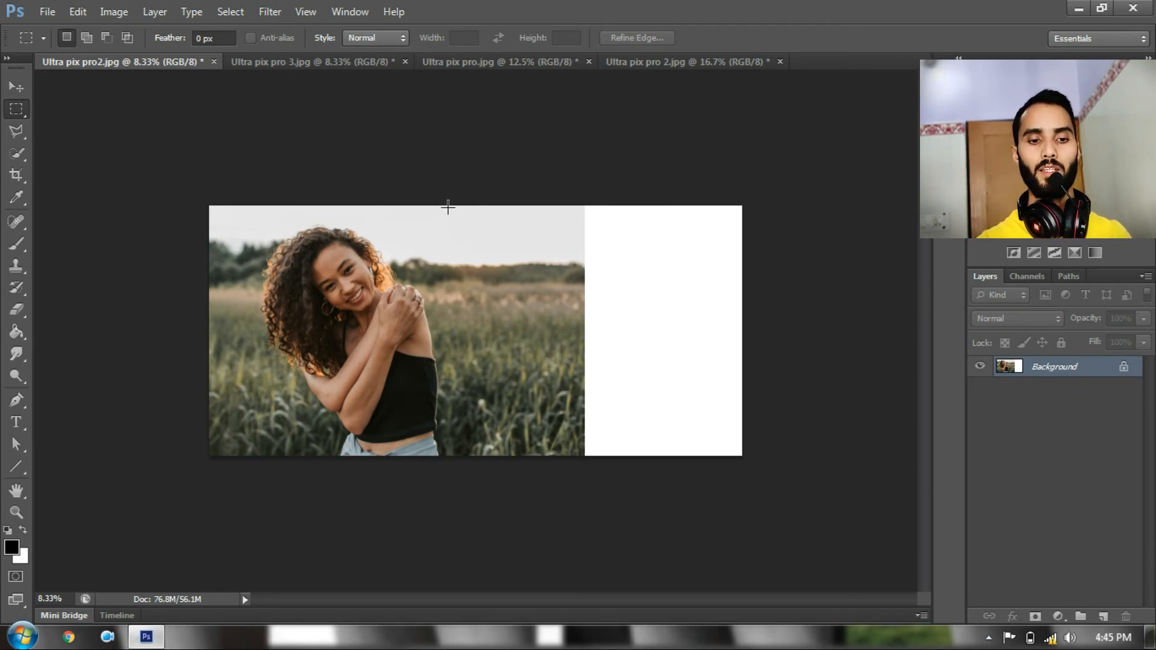
{"action": "left_click_drag", "start_coordinate": [452, 203], "coordinate": [583, 457]}
{"action": "left_click", "coordinate": [530, 298]}
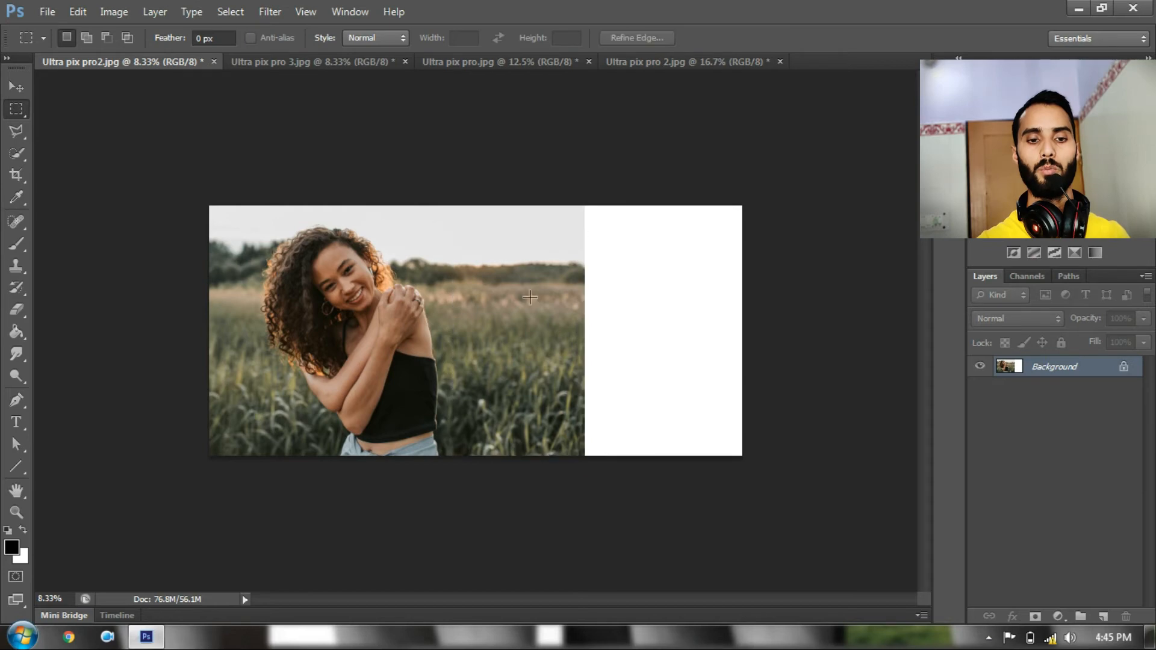
{"action": "left_click_drag", "start_coordinate": [522, 205], "coordinate": [584, 500]}
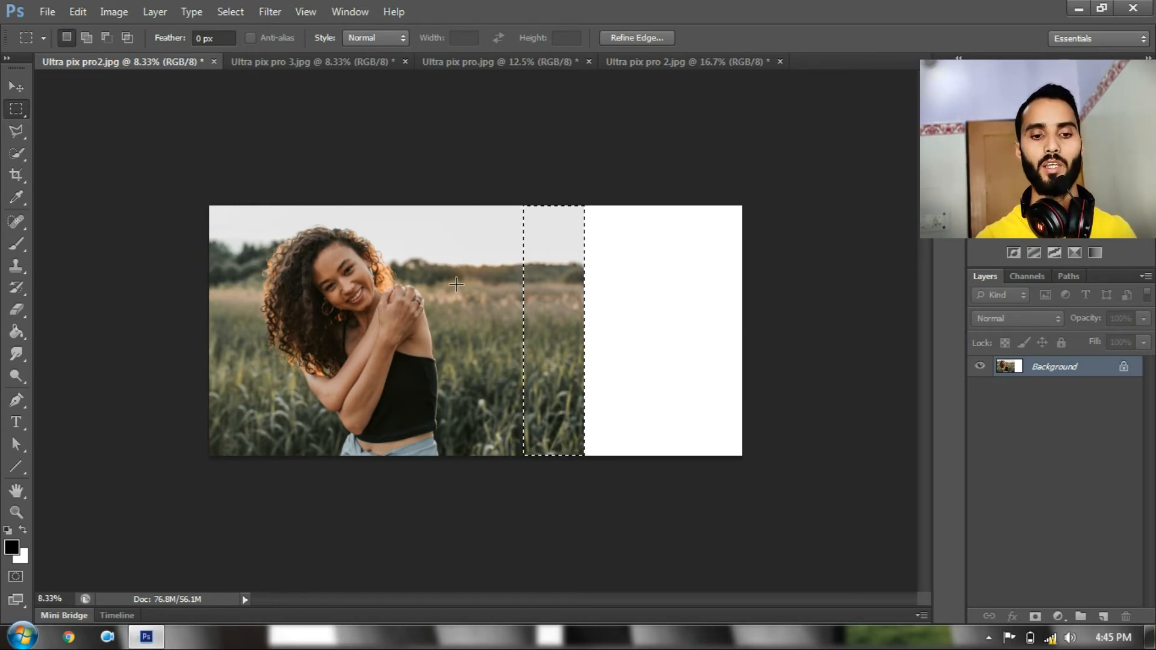
{"action": "left_click_drag", "start_coordinate": [467, 206], "coordinate": [584, 462]}
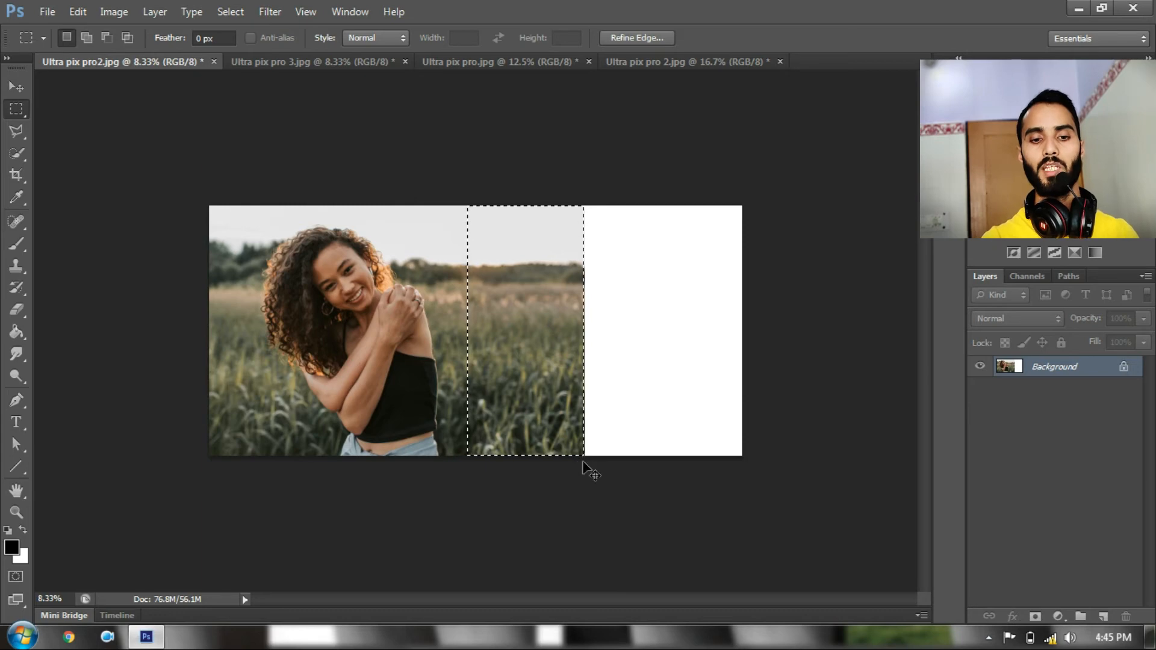
Copy the selected strip of field to a new layer and move it into the white area against the photo's right edge.
{"action": "key", "text": "ctrl+plus"}
{"action": "key", "text": "ctrl+plus"}
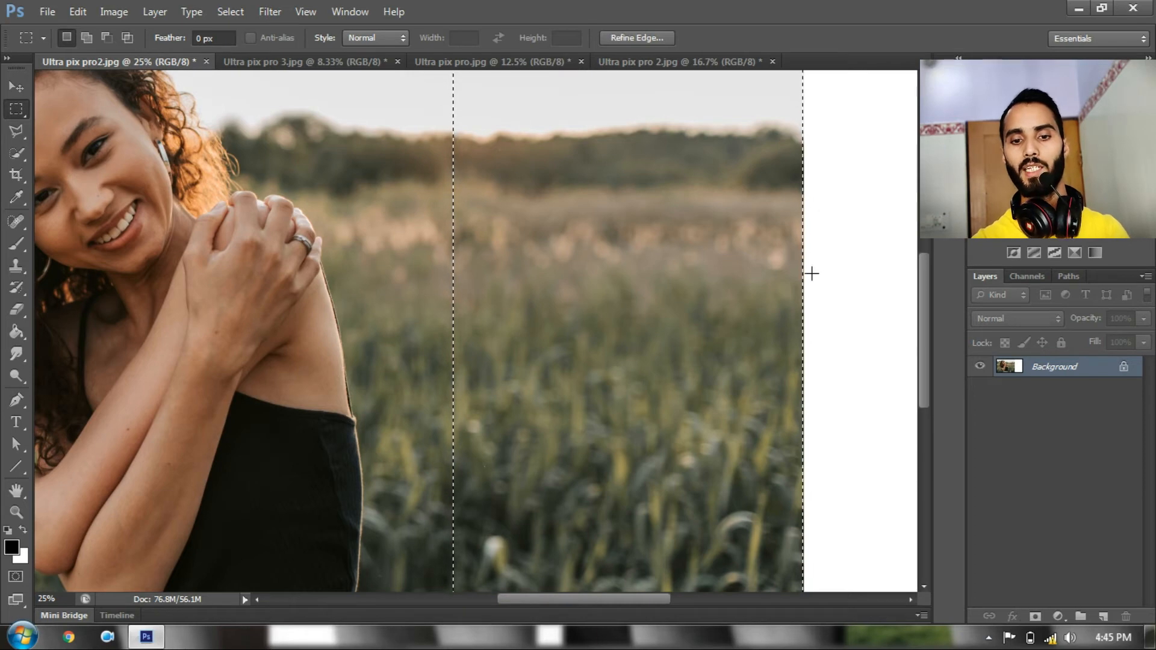
{"action": "key", "text": "ctrl+minus"}
{"action": "key", "text": "ctrl+minus"}
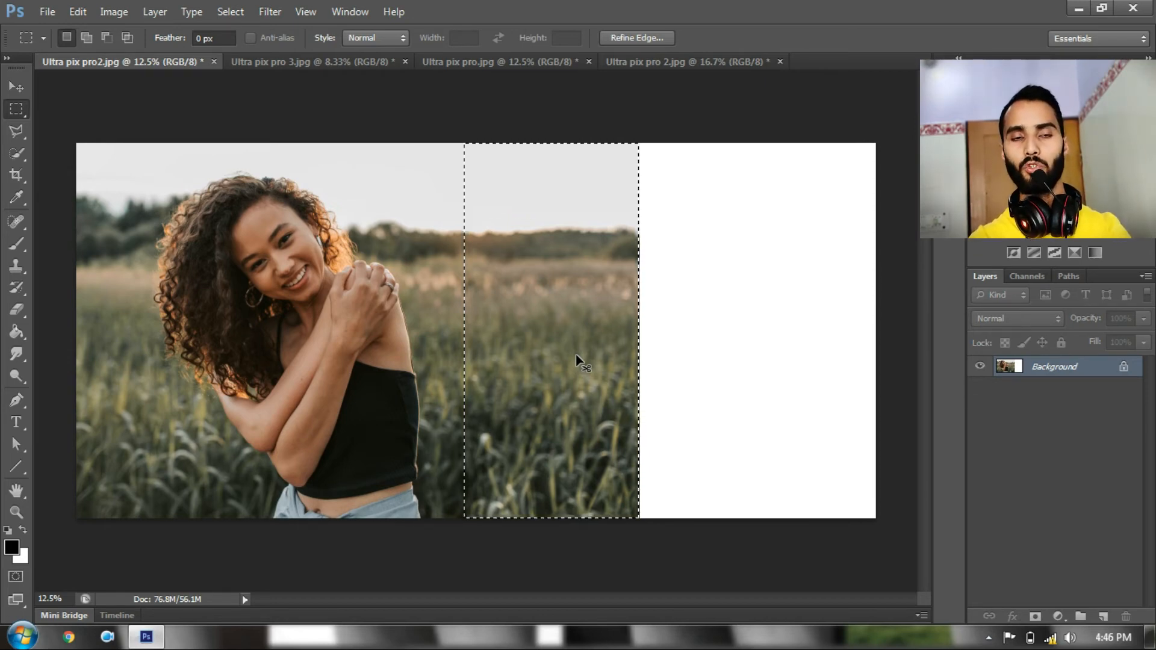
{"action": "key", "text": "ctrl+j"}
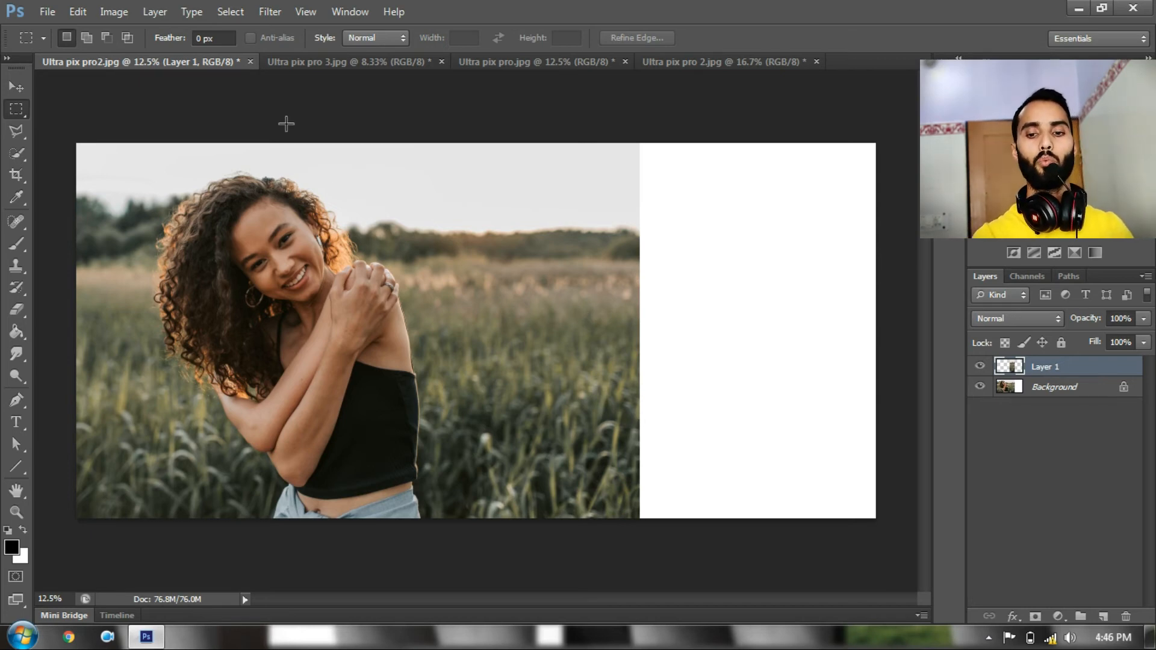
{"action": "left_click", "coordinate": [17, 90]}
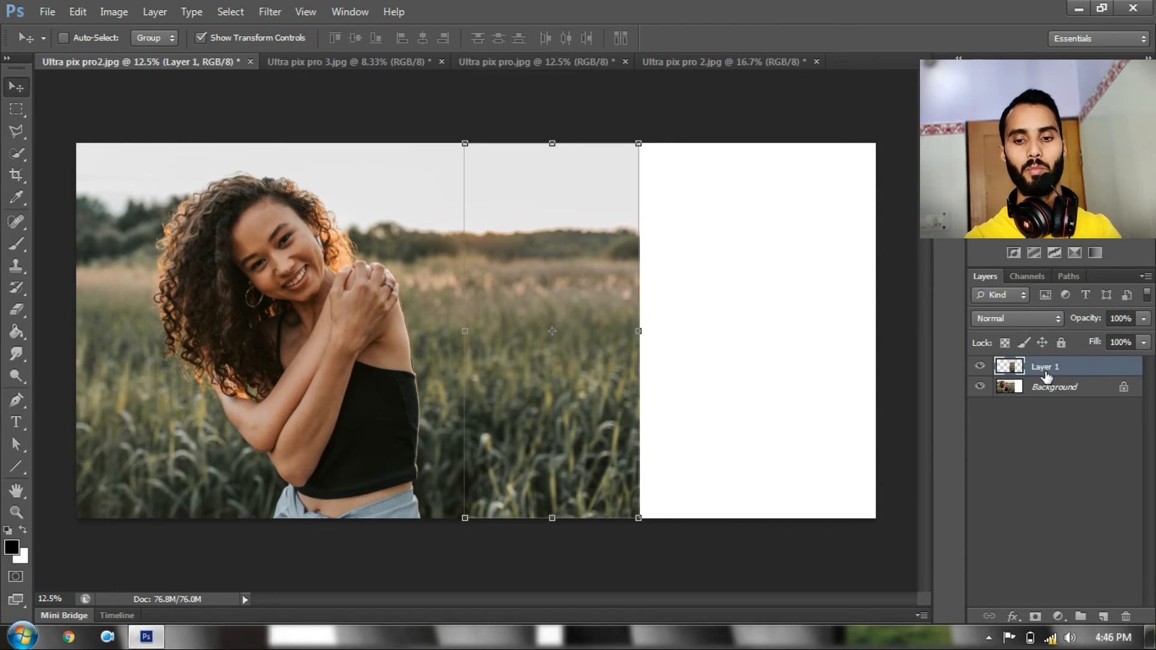
{"action": "left_click_drag", "start_coordinate": [591, 330], "coordinate": [765, 332]}
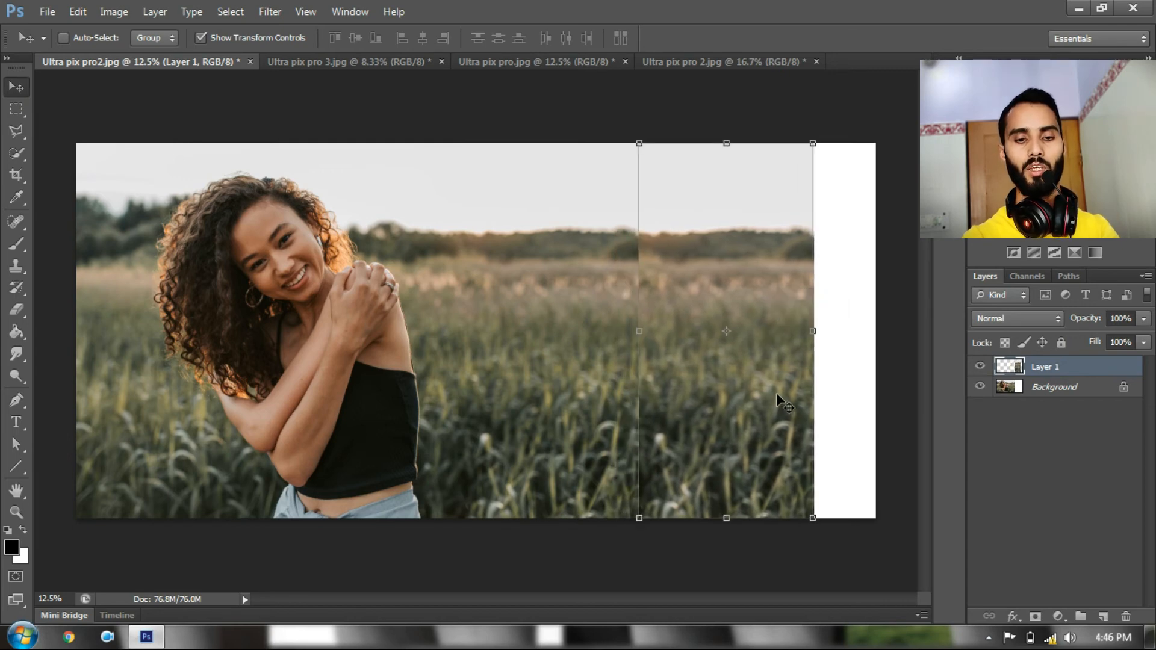
Check the seam beside the copied field strip and nudge the strip slightly to the right.
{"action": "key", "text": "ctrl+plus"}
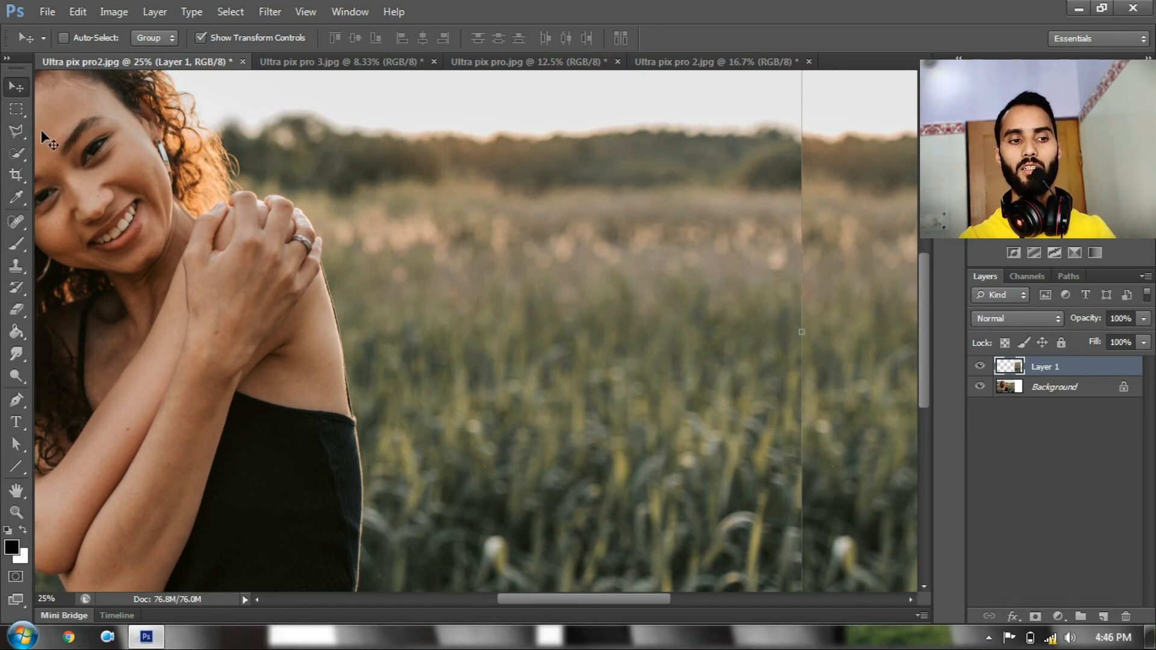
{"action": "left_click", "coordinate": [18, 109]}
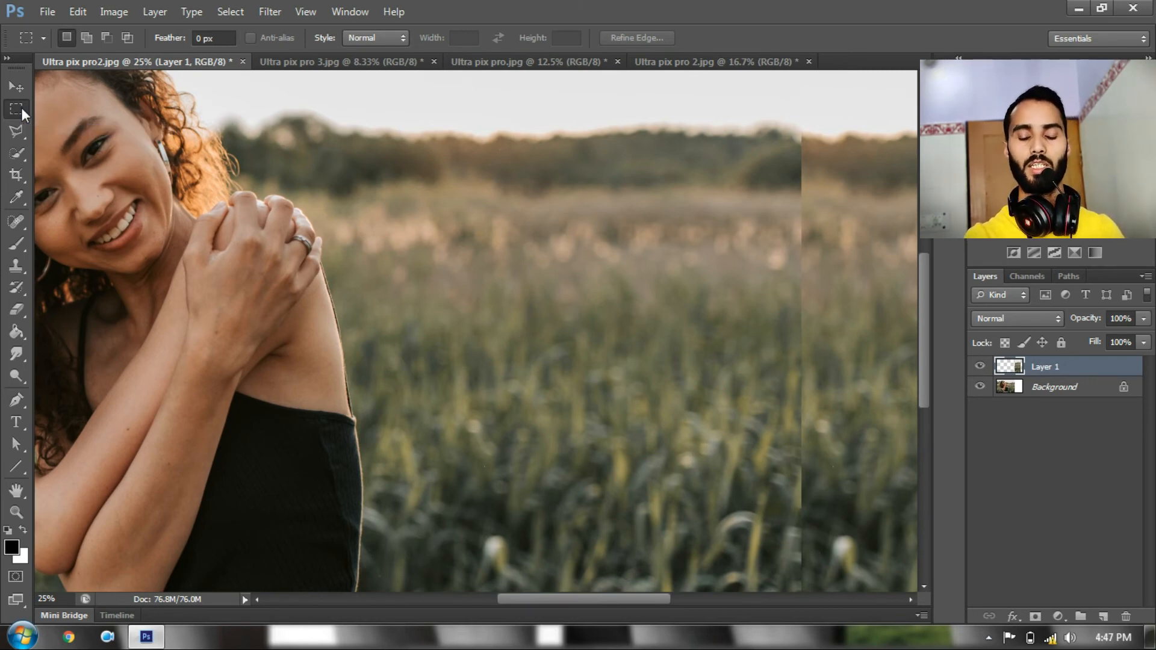
{"action": "key", "text": "ctrl+minus"}
{"action": "key", "text": "ctrl+minus"}
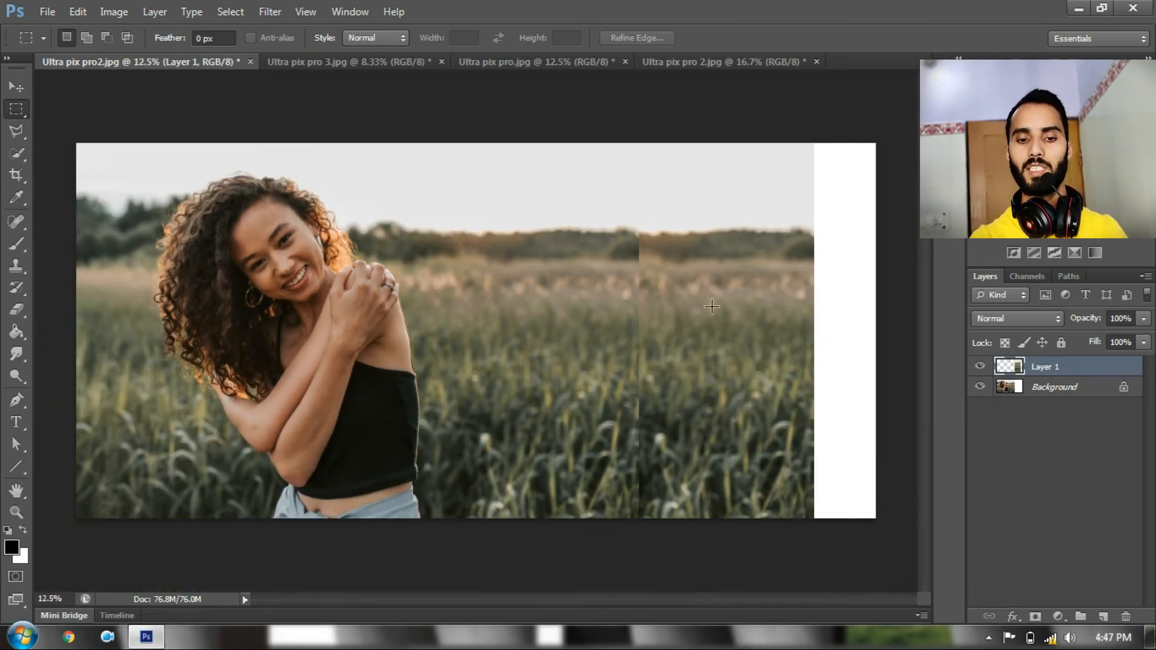
{"action": "left_click", "coordinate": [16, 87]}
{"action": "left_click_drag", "start_coordinate": [760, 287], "coordinate": [762, 294]}
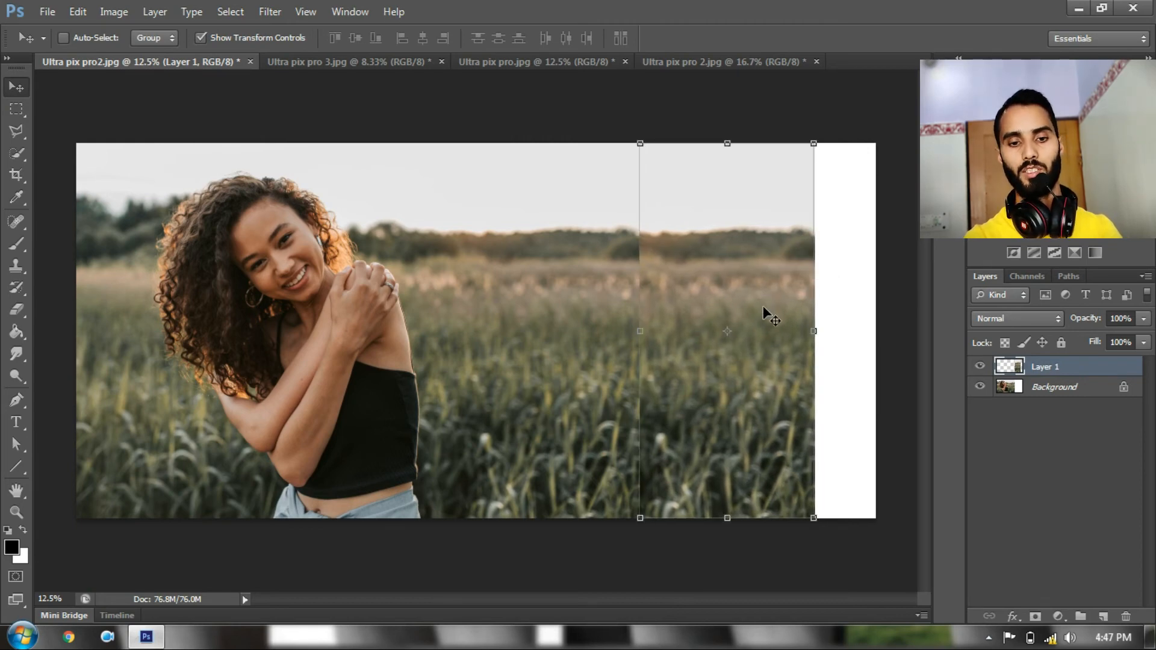
{"action": "left_click", "coordinate": [17, 108]}
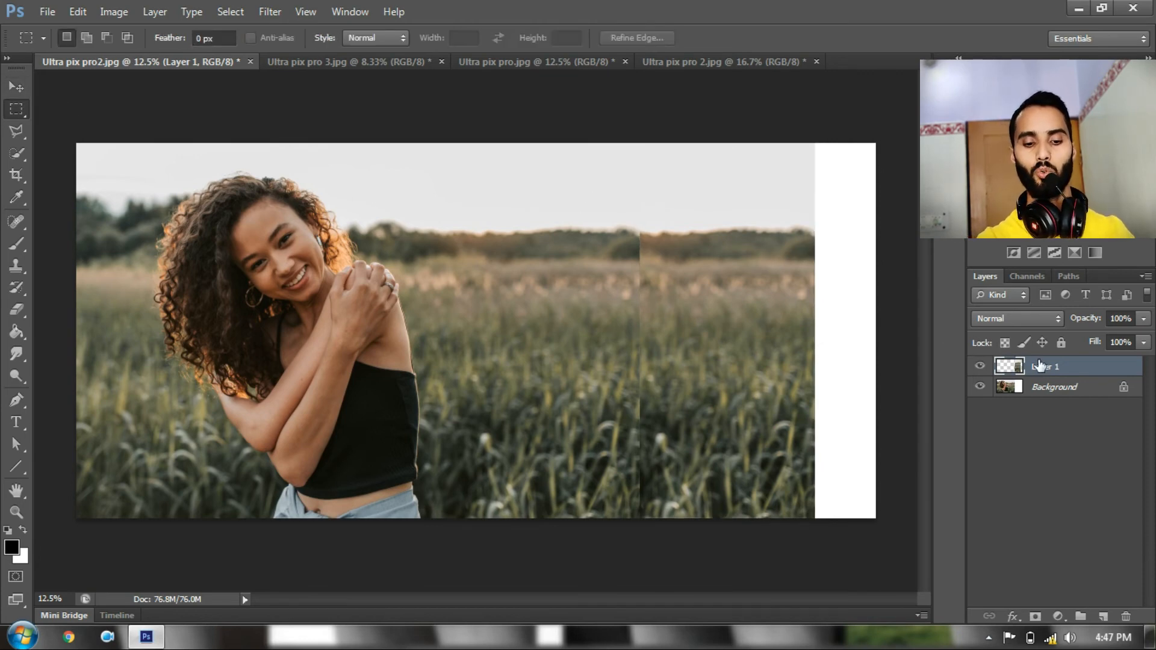
Flip the copied field strip horizontally so it mirrors the photo at the seam, and apply the transform.
{"action": "left_click", "coordinate": [16, 87]}
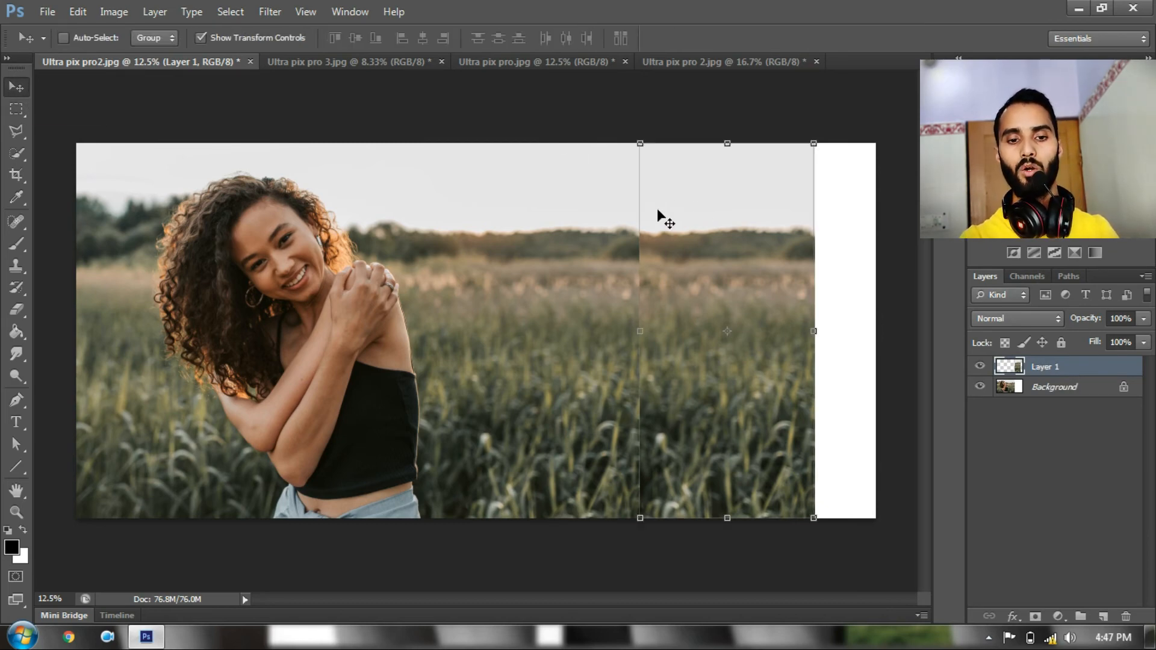
{"action": "left_click", "coordinate": [641, 331]}
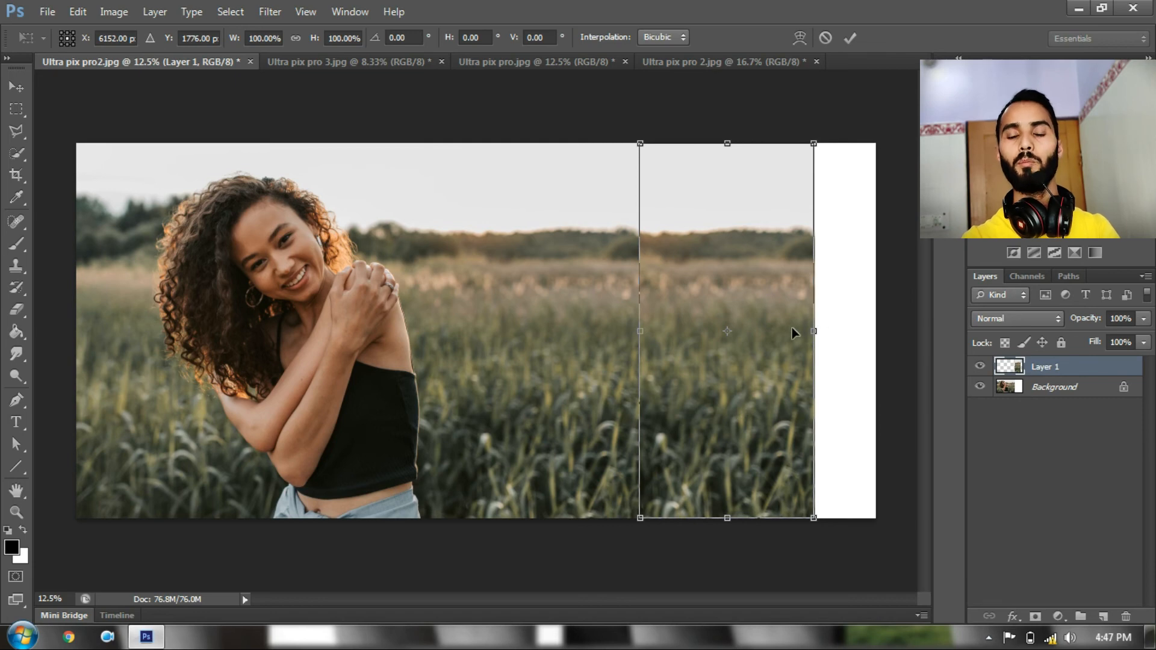
{"action": "right_click", "coordinate": [771, 309]}
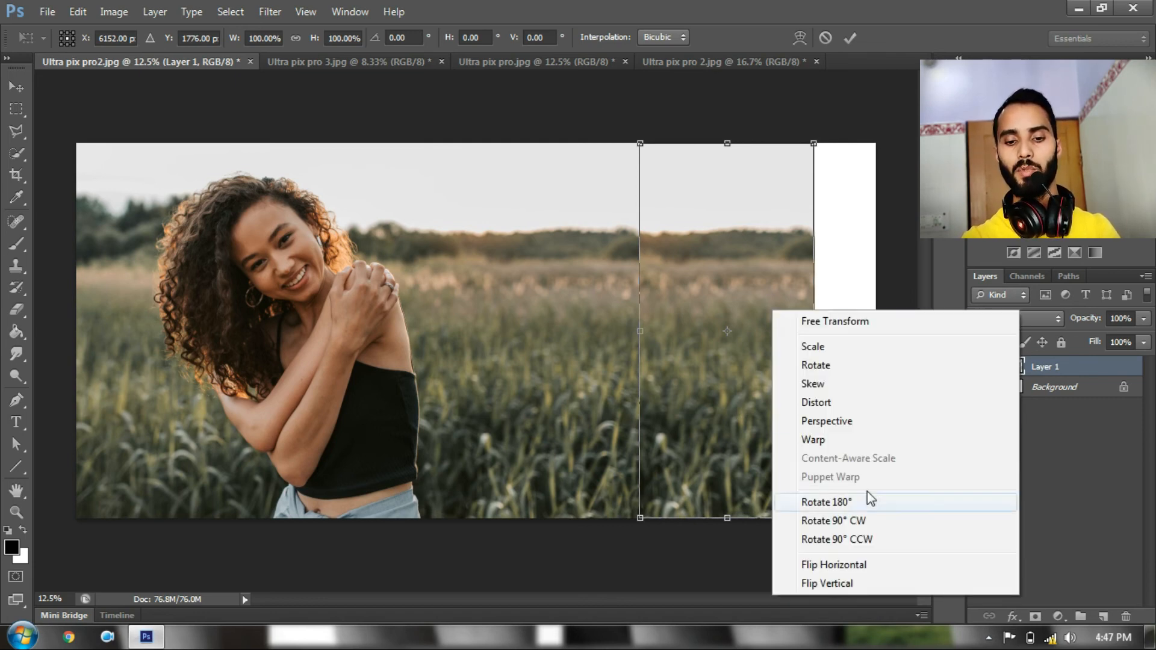
{"action": "left_click", "coordinate": [828, 565]}
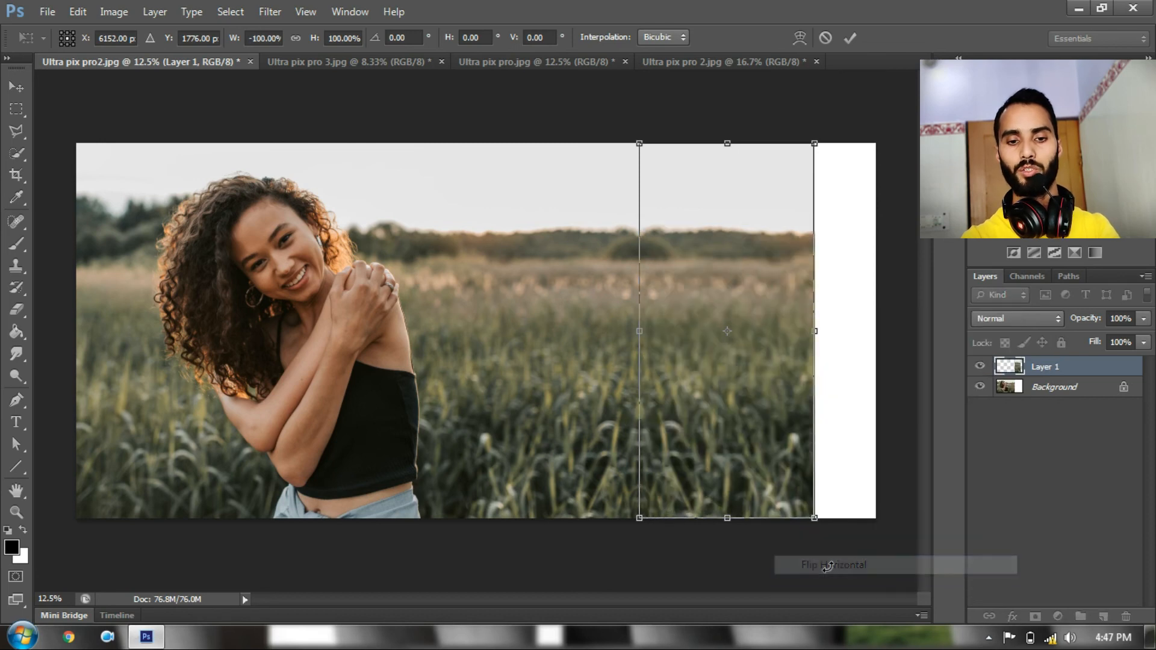
{"action": "left_click", "coordinate": [849, 37]}
{"action": "left_click", "coordinate": [23, 105]}
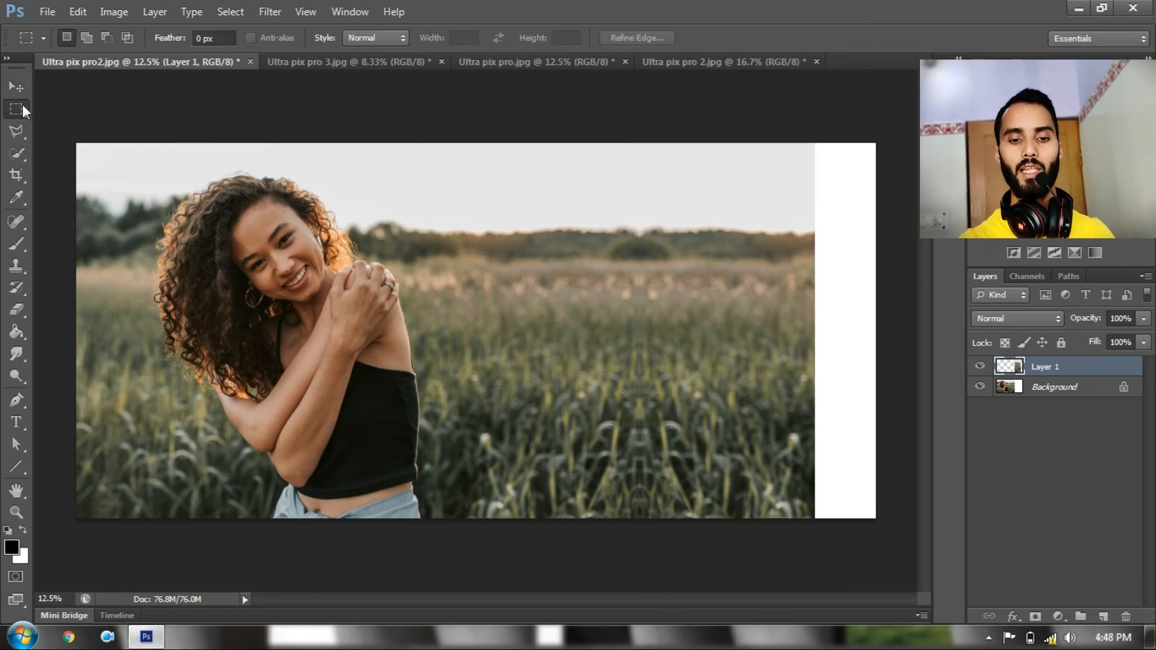
Examine the mirrored seam in the field up close and in the full picture.
{"action": "key", "text": "ctrl+plus"}
{"action": "key", "text": "ctrl+plus"}
{"action": "key", "text": "ctrl+plus"}
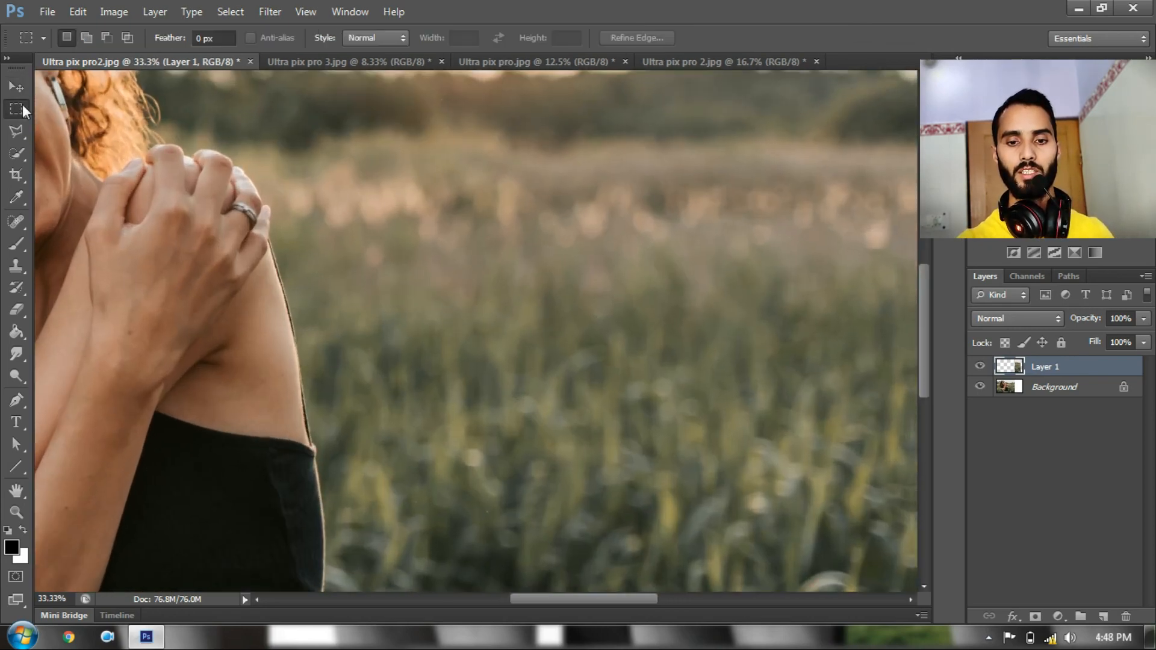
{"action": "key", "text": "ctrl+minus"}
{"action": "key", "text": "ctrl+minus"}
{"action": "key", "text": "ctrl+minus"}
{"action": "key", "text": "ctrl+minus"}
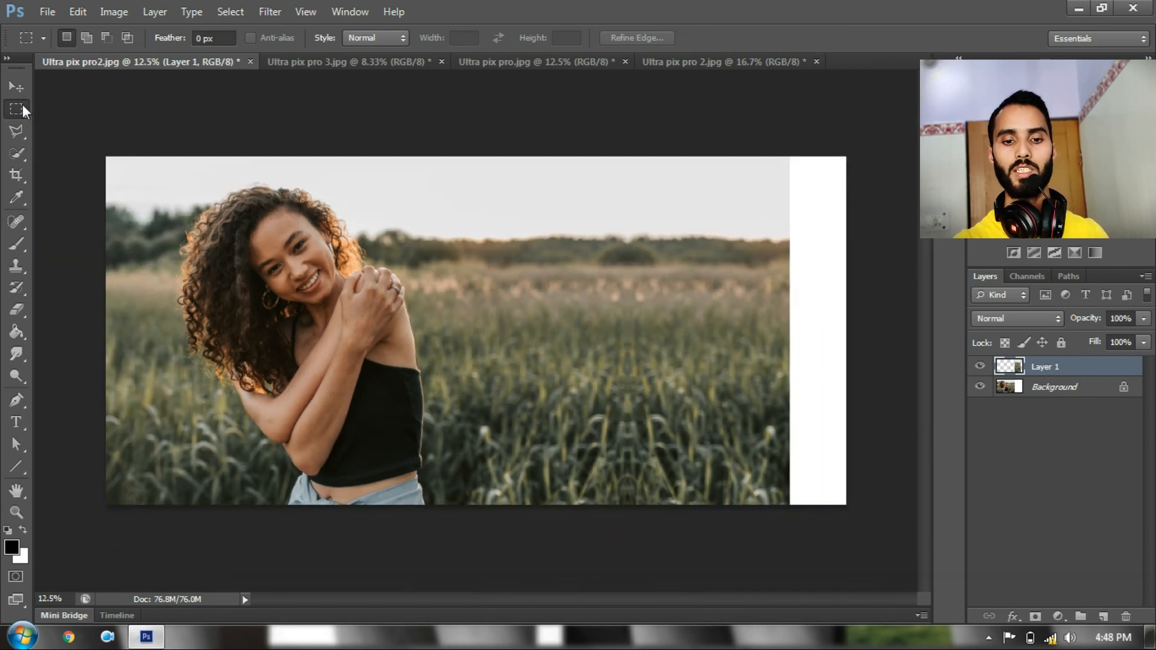
{"action": "key", "text": "ctrl+plus"}
{"action": "key", "text": "ctrl+minus"}
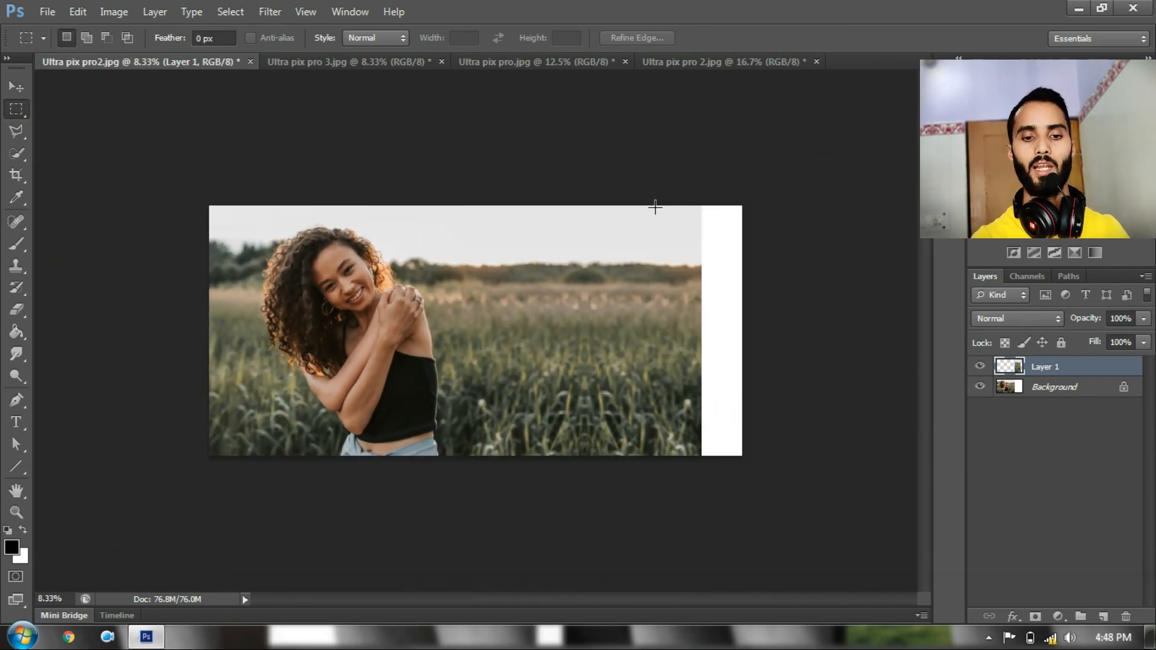
Content-aware scale the mirrored field strip to about 135.02% width, reaching the canvas's right edge, and apply it.
{"action": "left_click", "coordinate": [17, 88]}
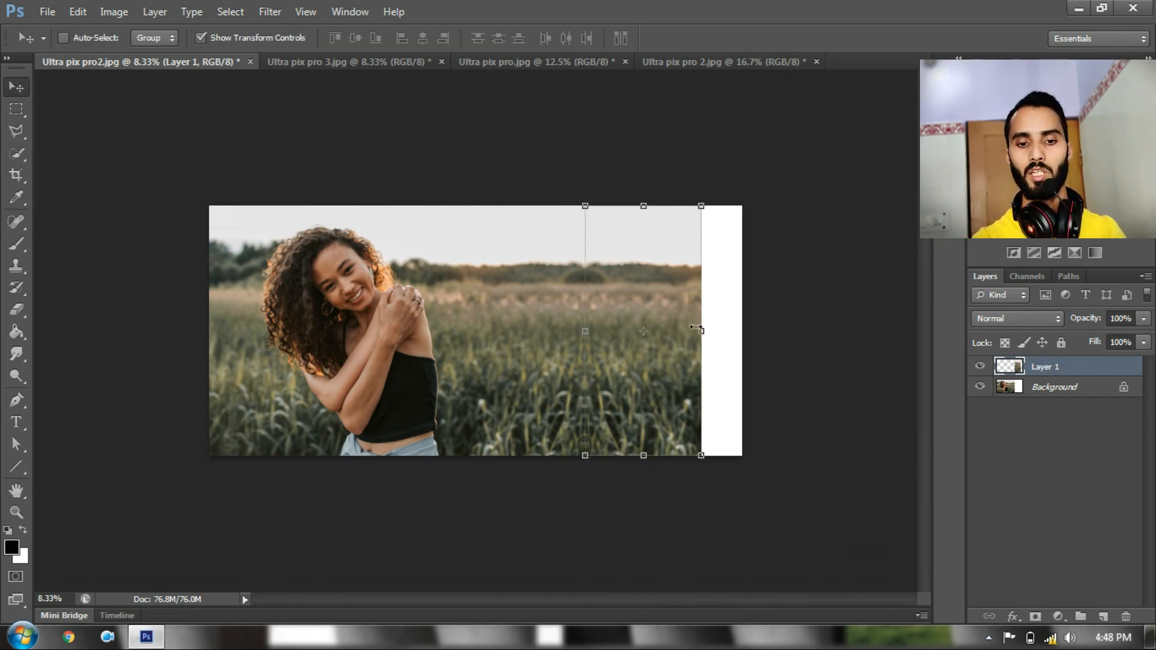
{"action": "left_click", "coordinate": [79, 12]}
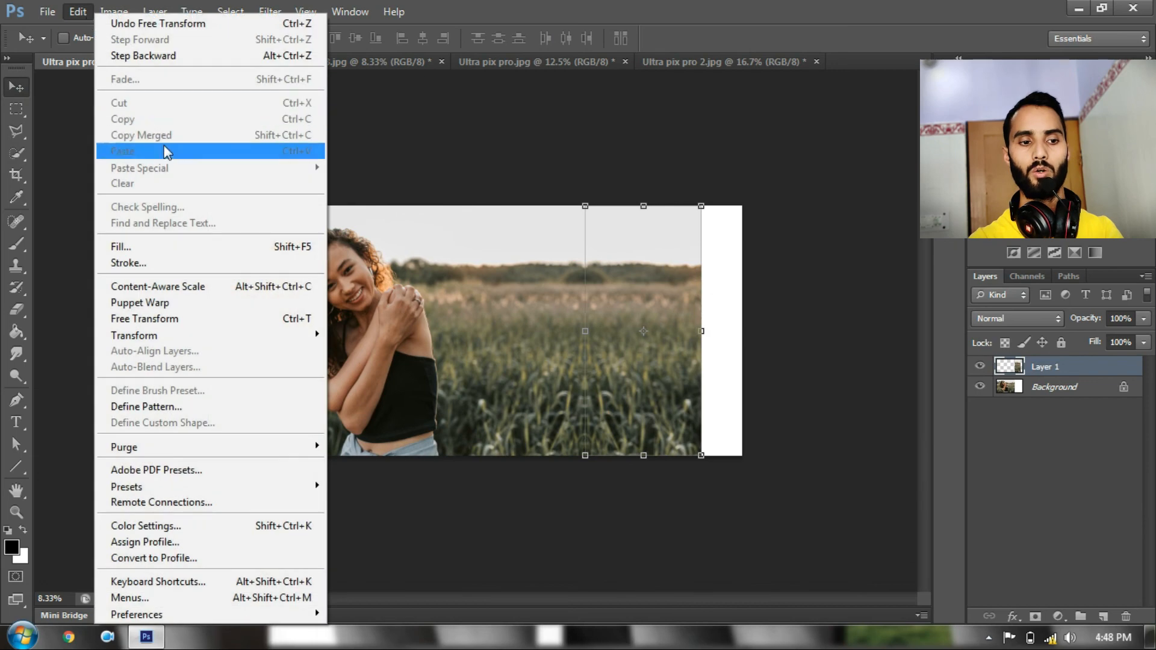
{"action": "left_click", "coordinate": [189, 288]}
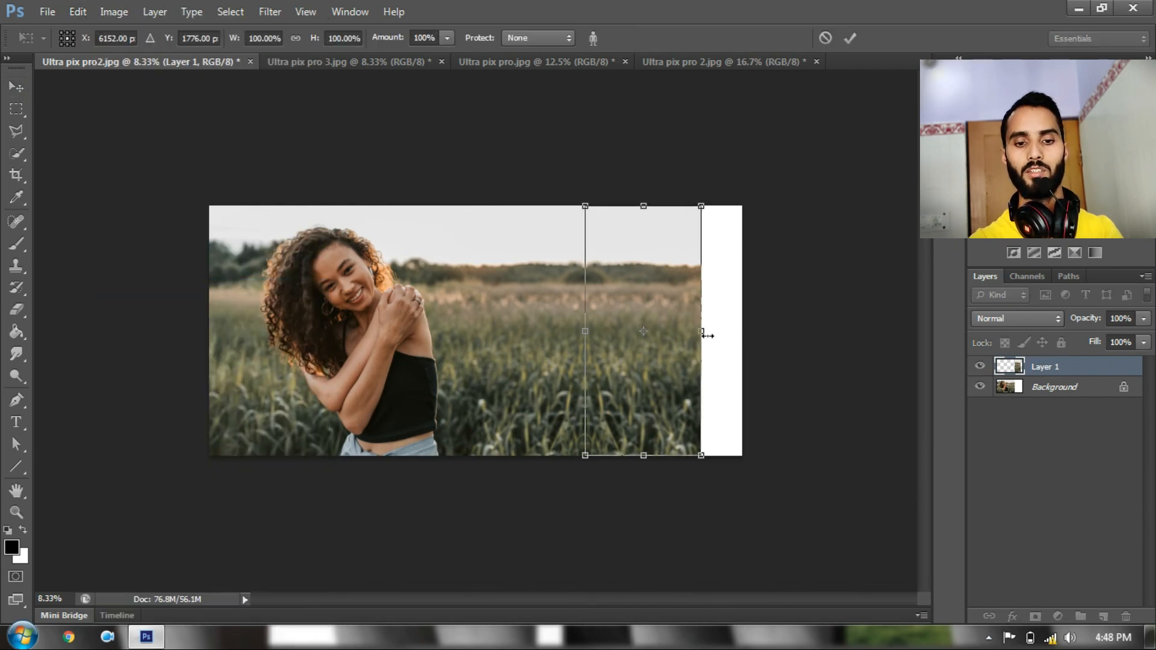
{"action": "left_click_drag", "start_coordinate": [706, 335], "coordinate": [742, 336]}
{"action": "left_click", "coordinate": [850, 38]}
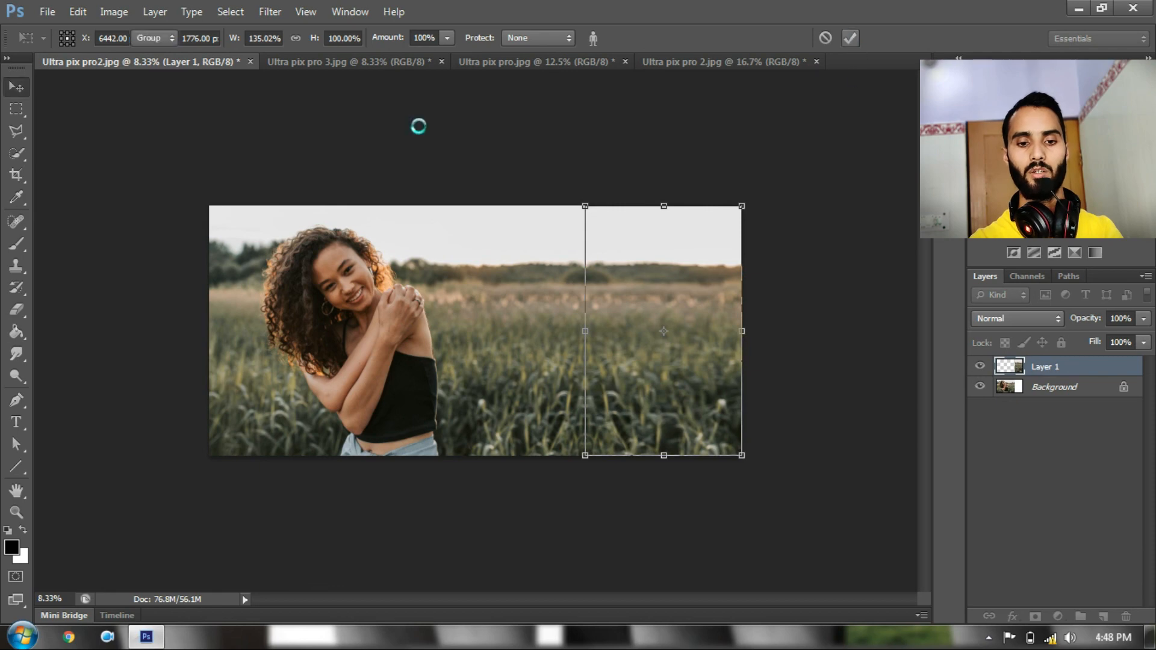
{"action": "left_click", "coordinate": [16, 109]}
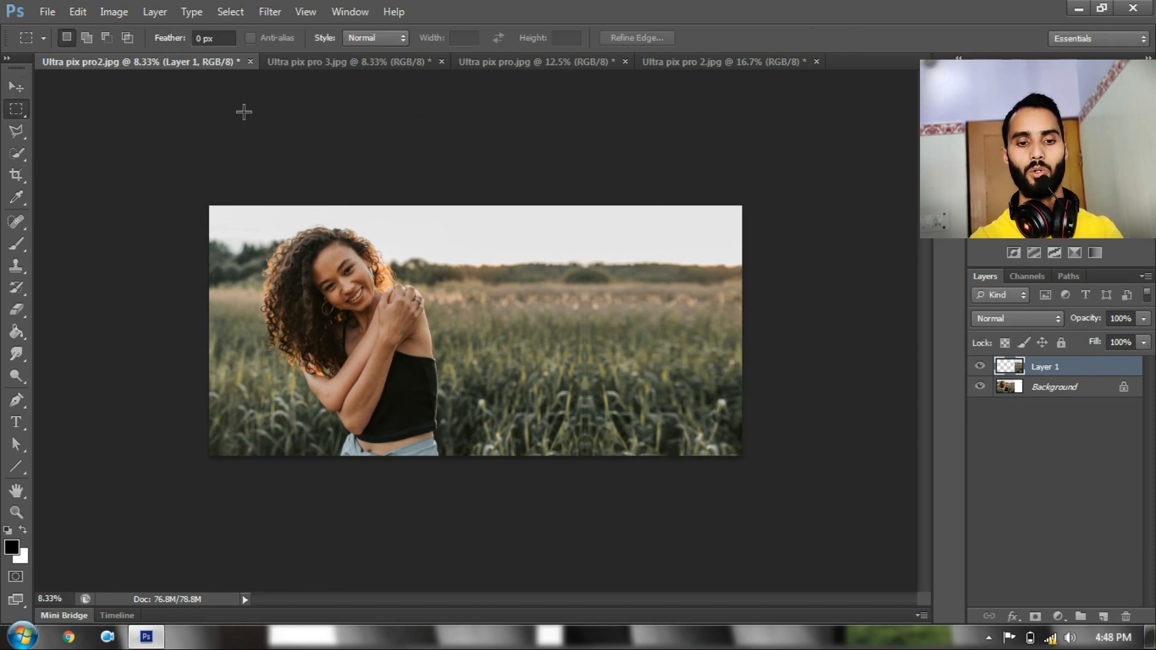